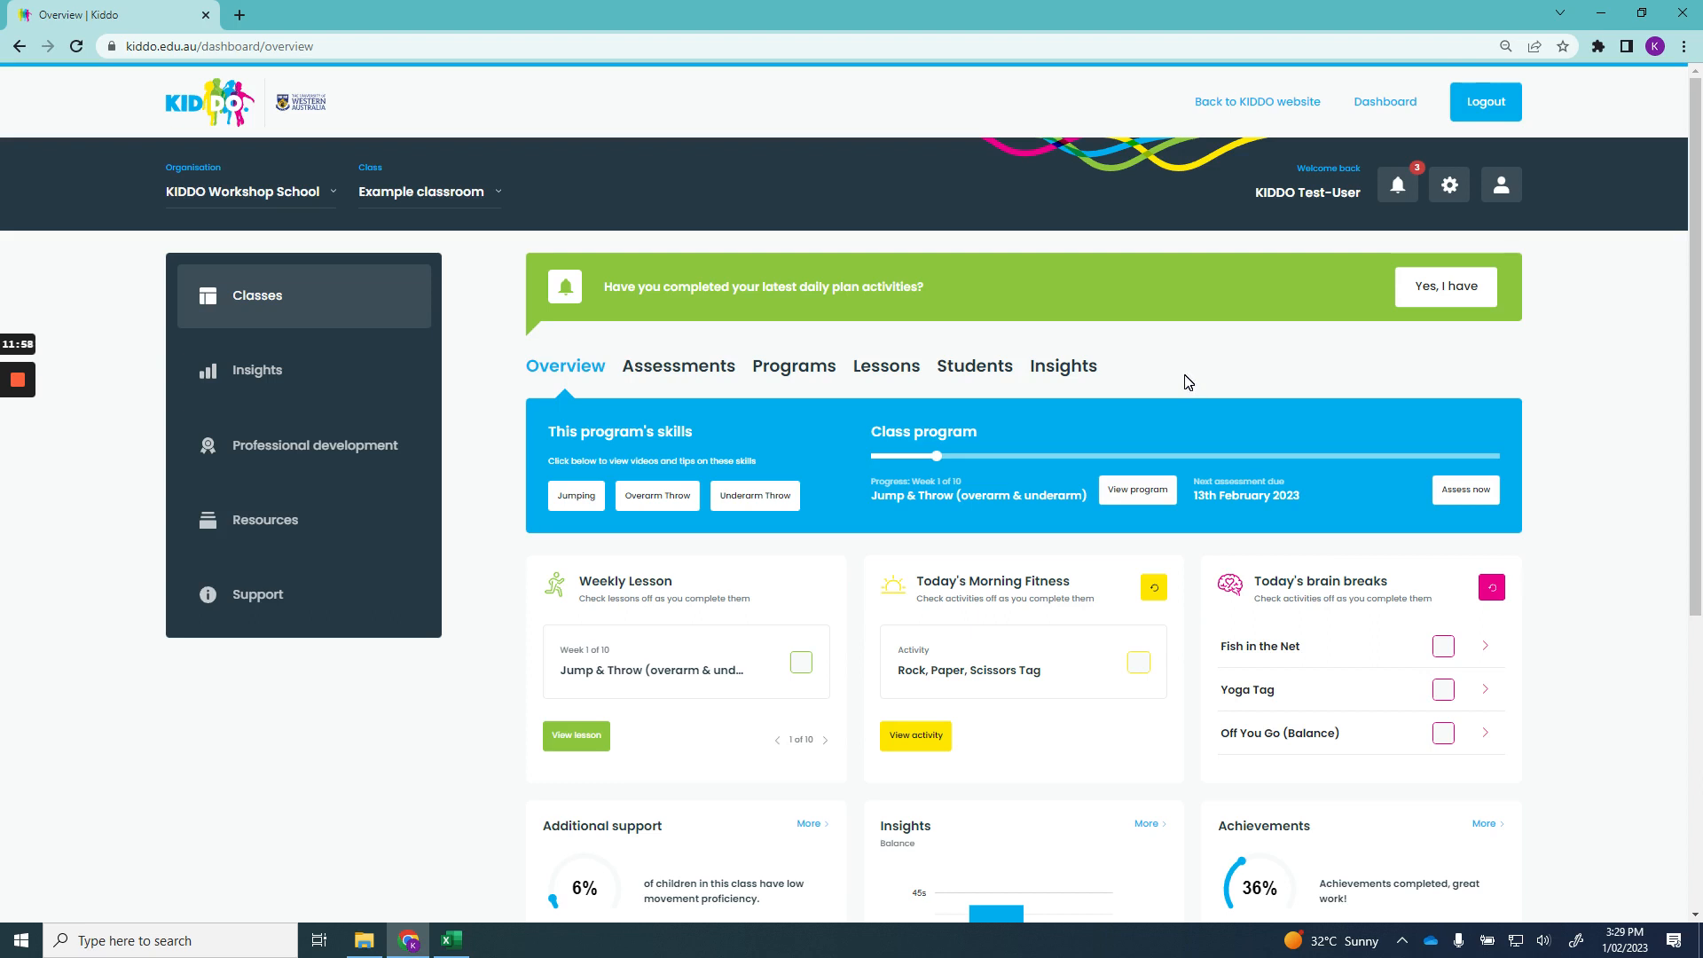
- Open a blank Add Student form from the Students section of school settings
left_click(1451, 190)
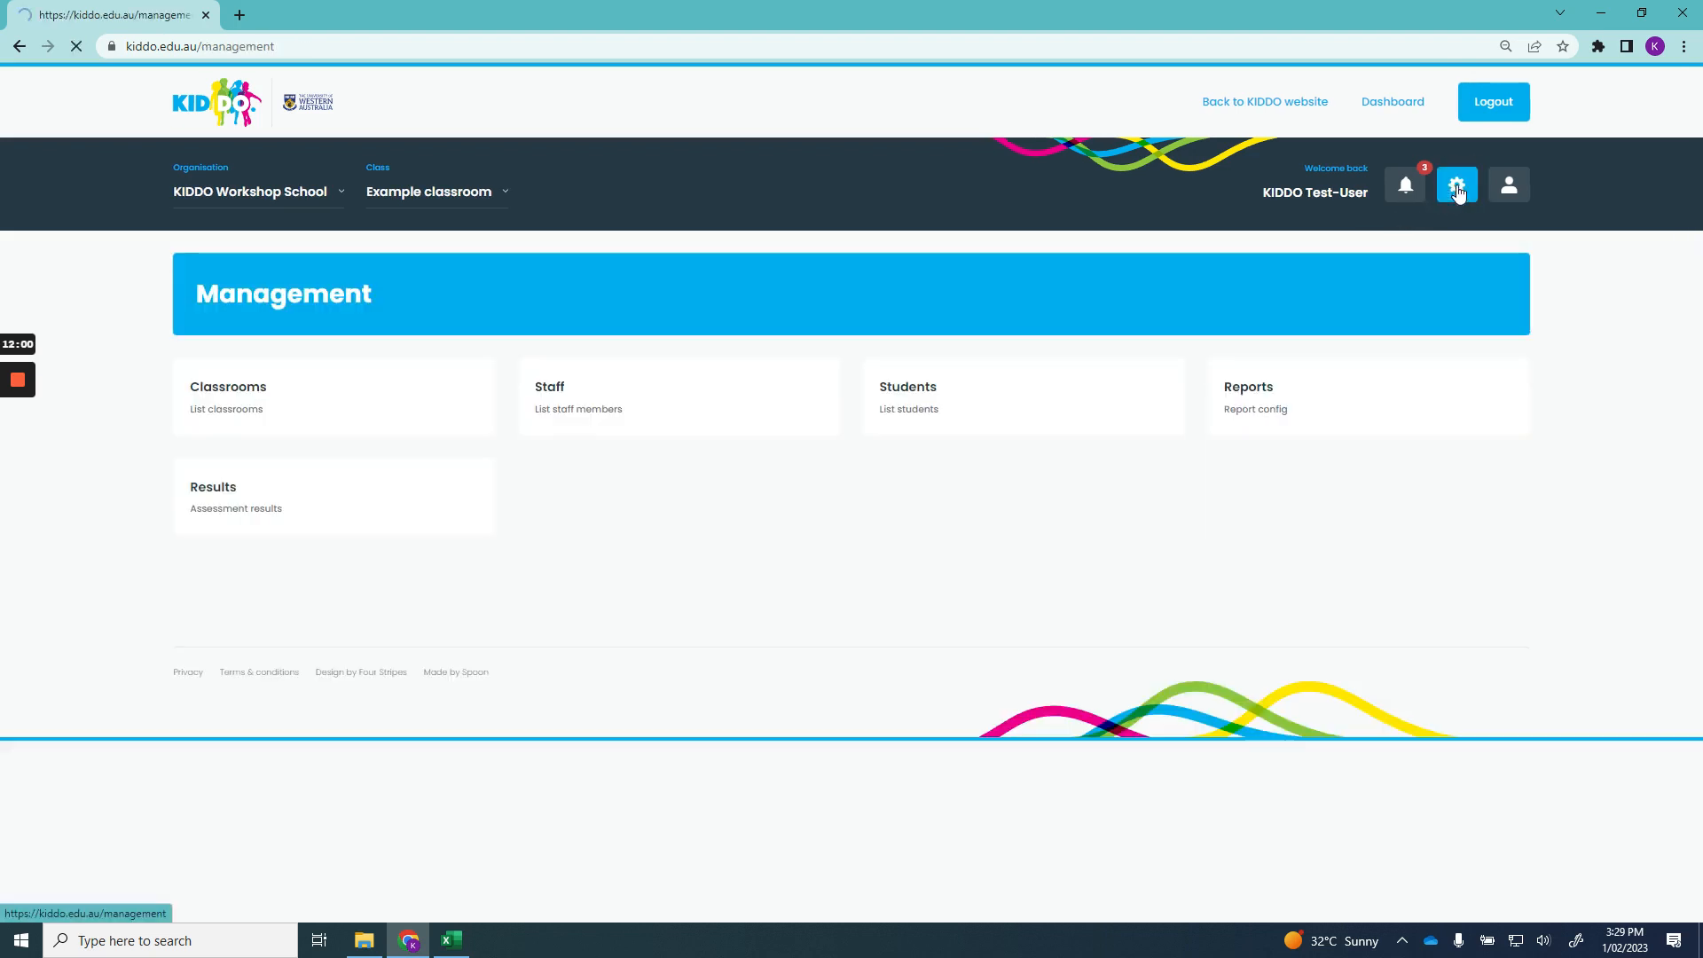
left_click(982, 407)
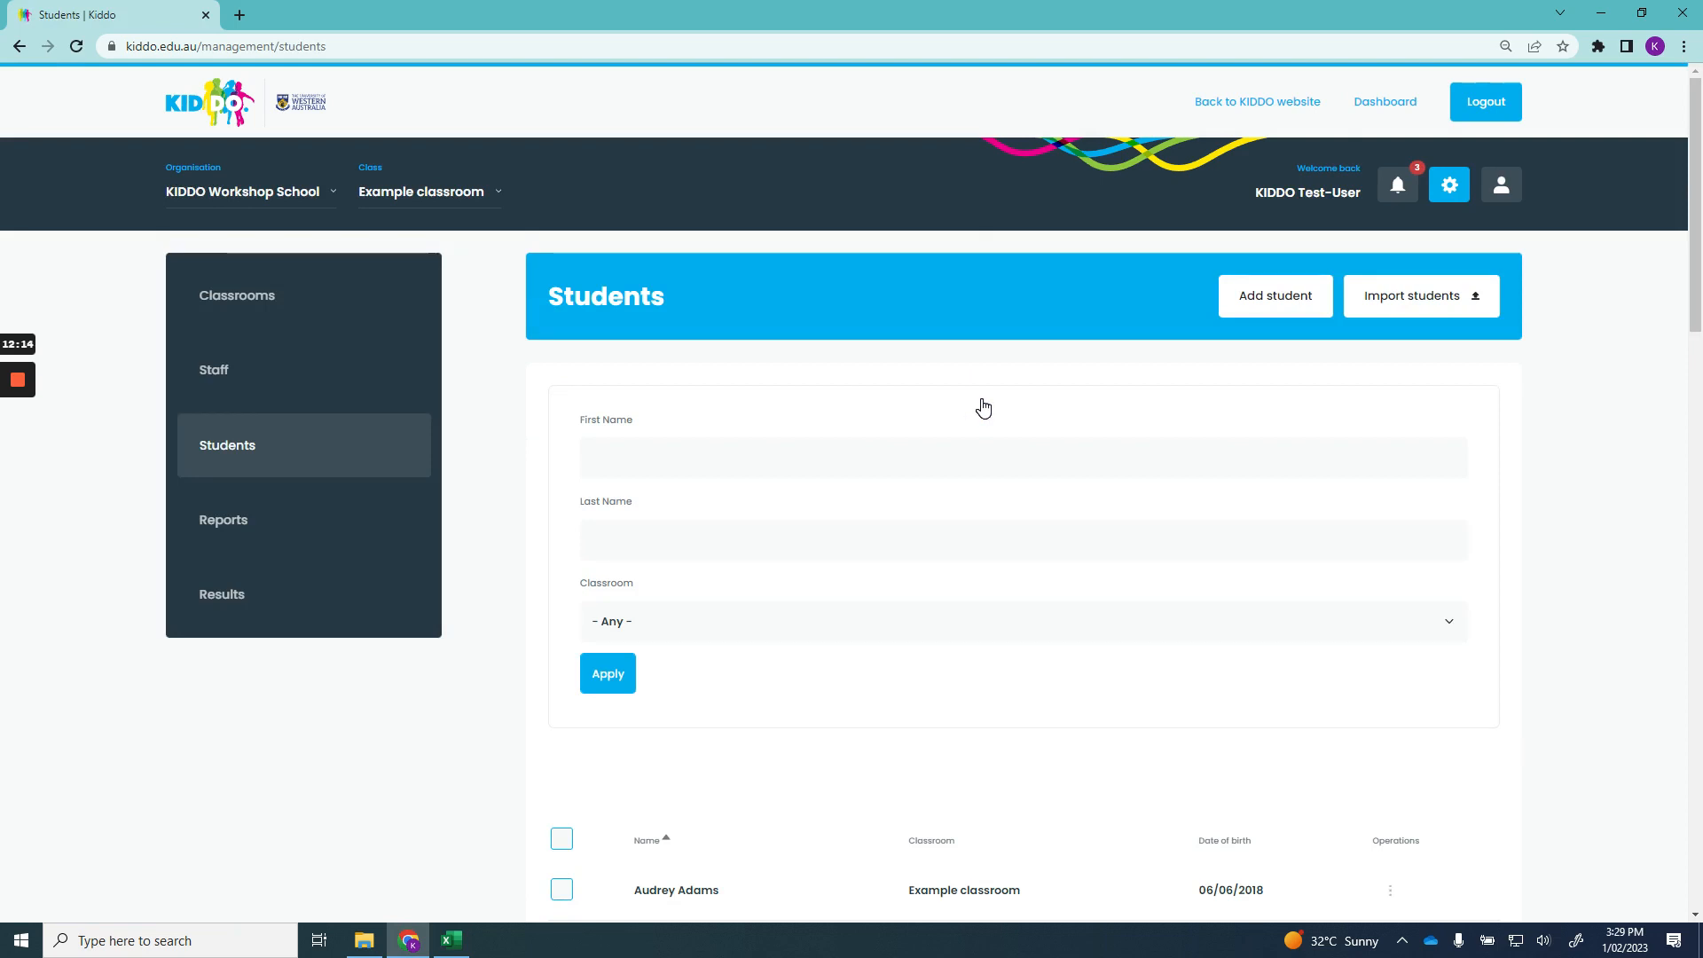
left_click(1266, 299)
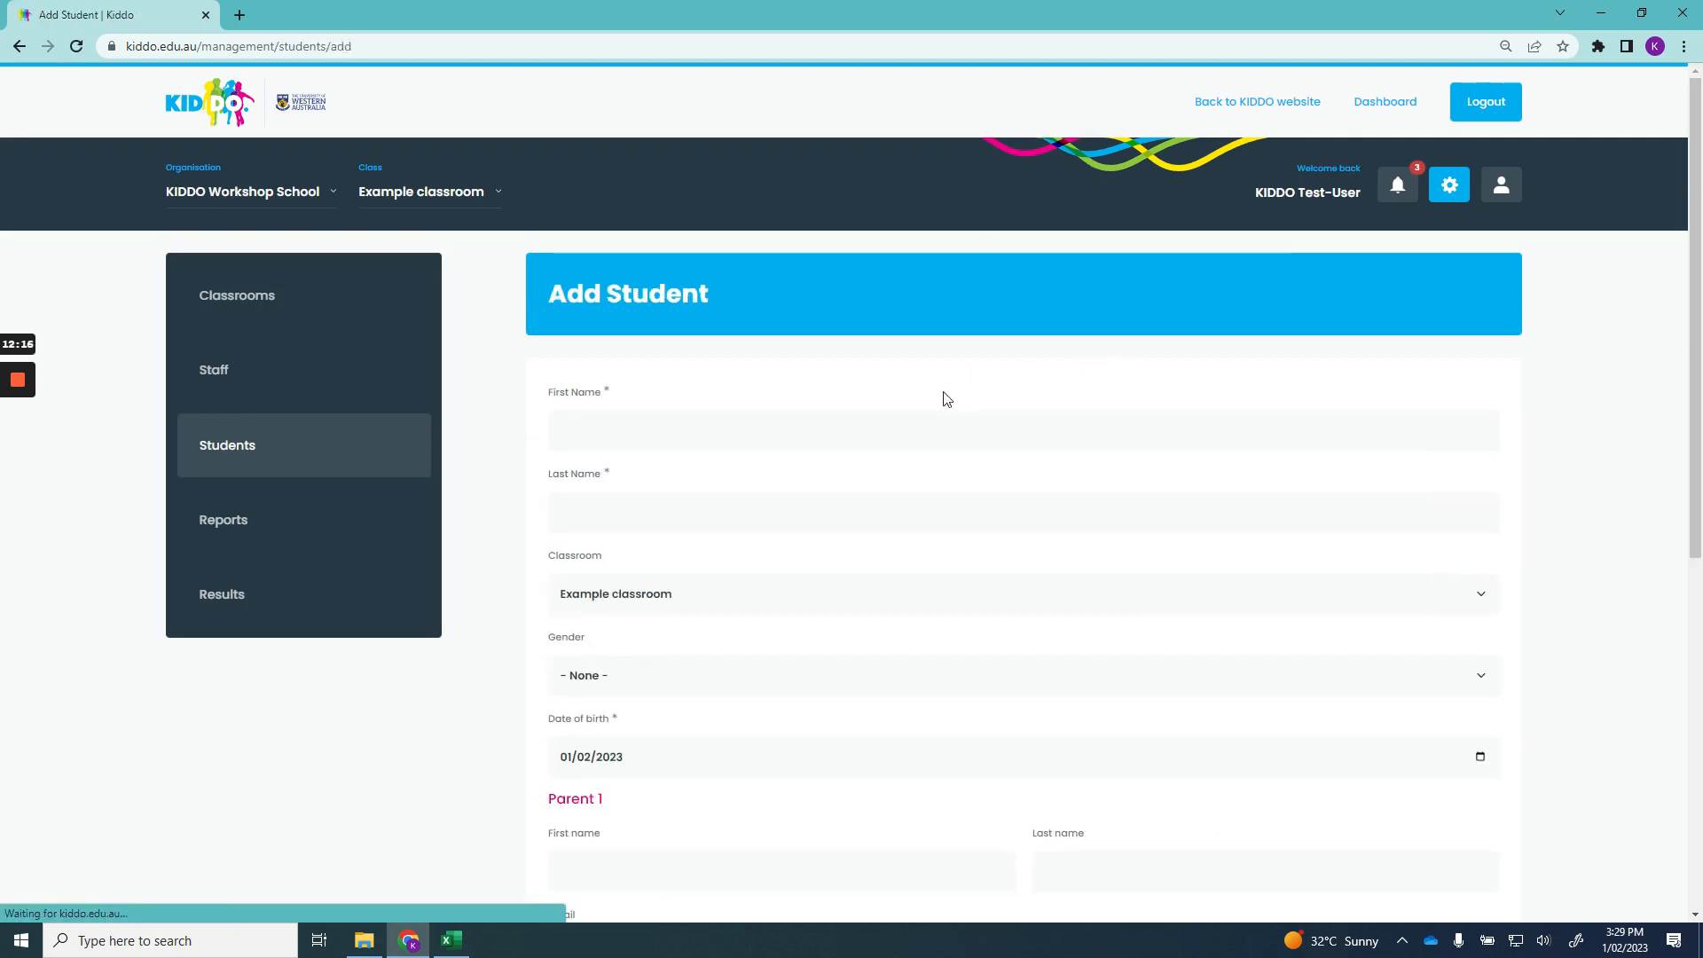
- Enter the student's first and last name and set gender to Female
left_click(674, 429)
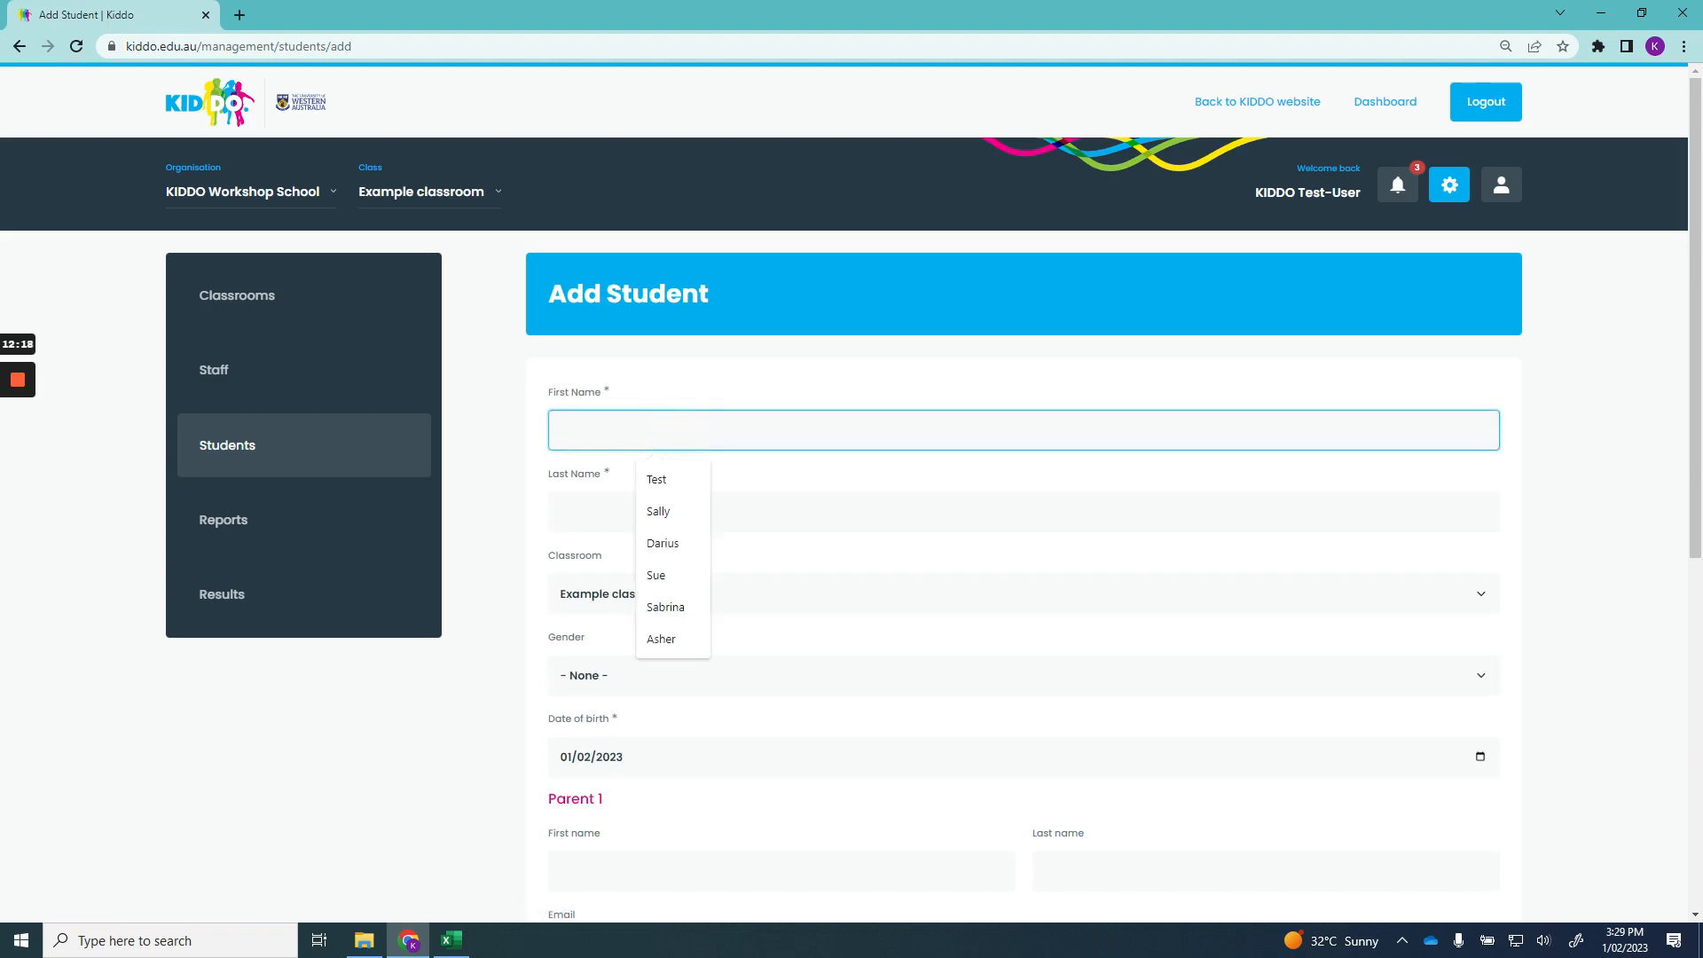
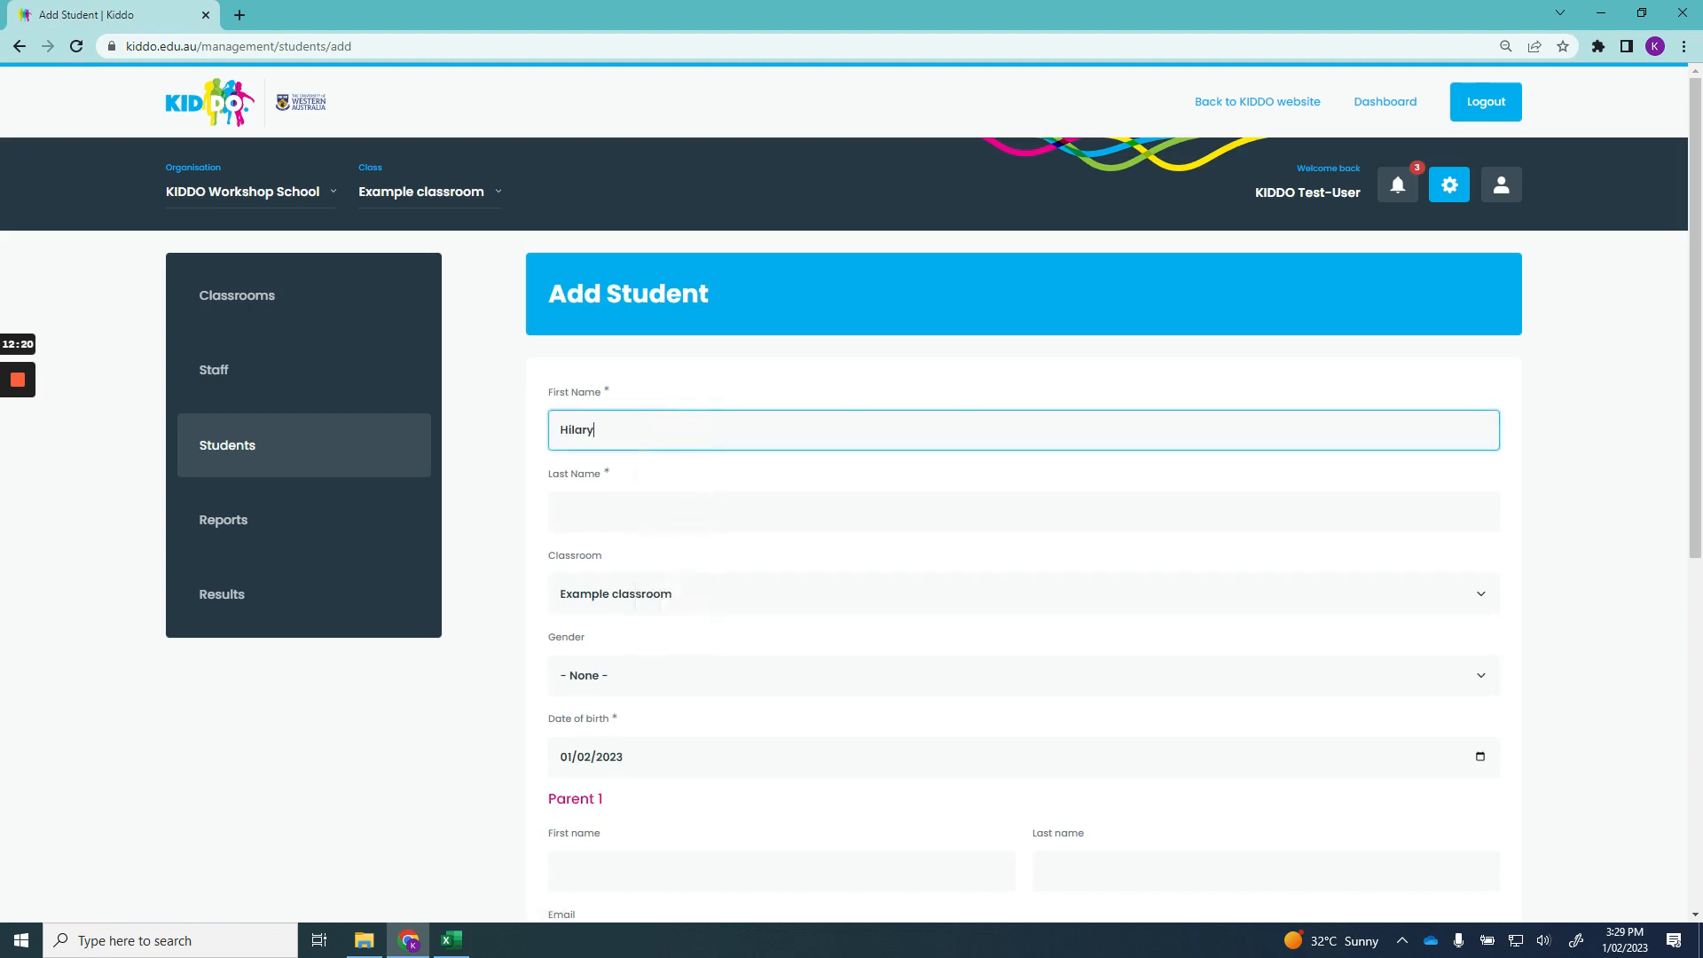
key("Tab")
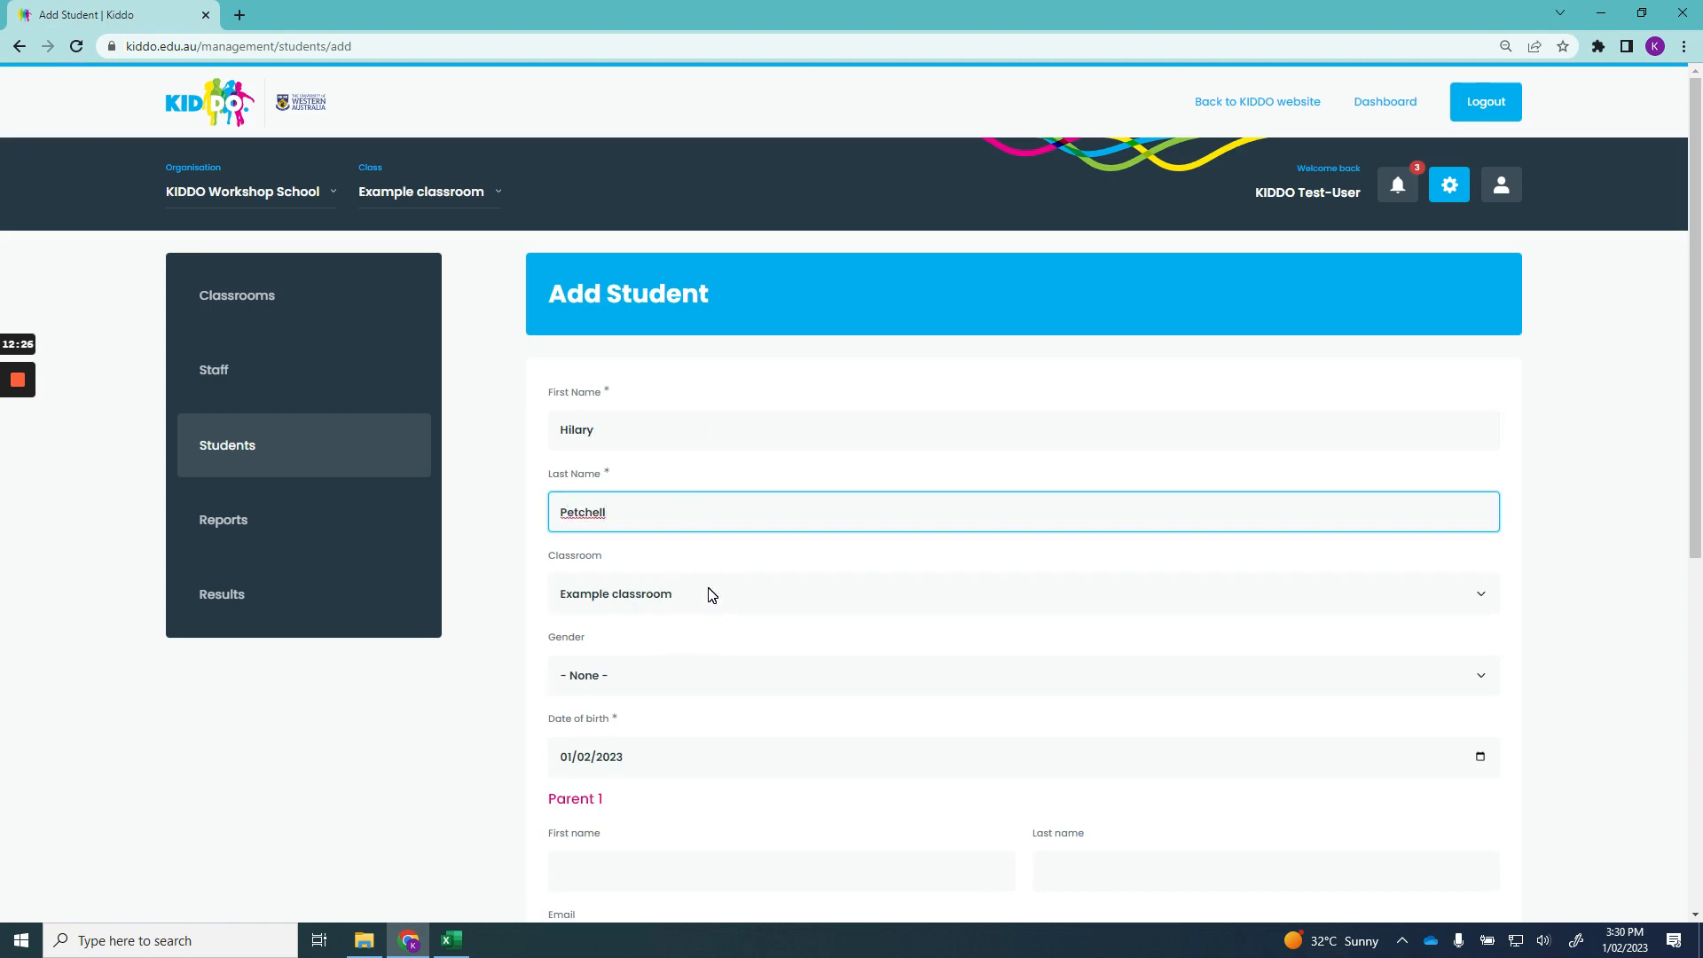
scroll(712, 595, "down", 1)
left_click(707, 603)
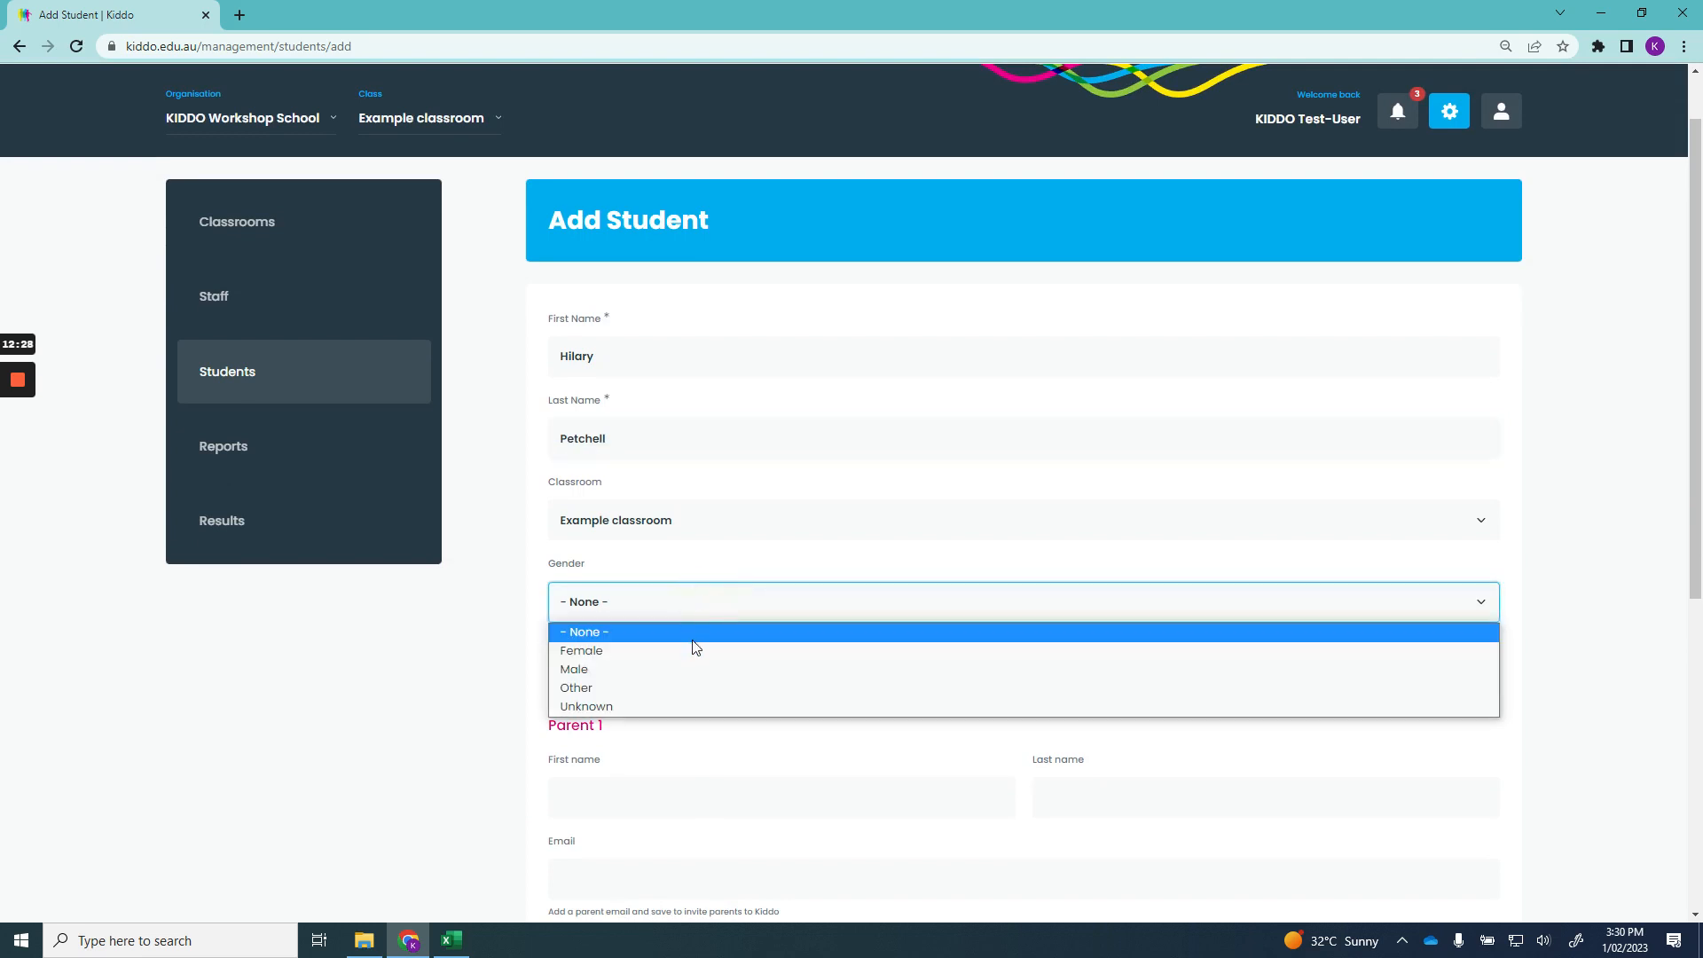
left_click(694, 649)
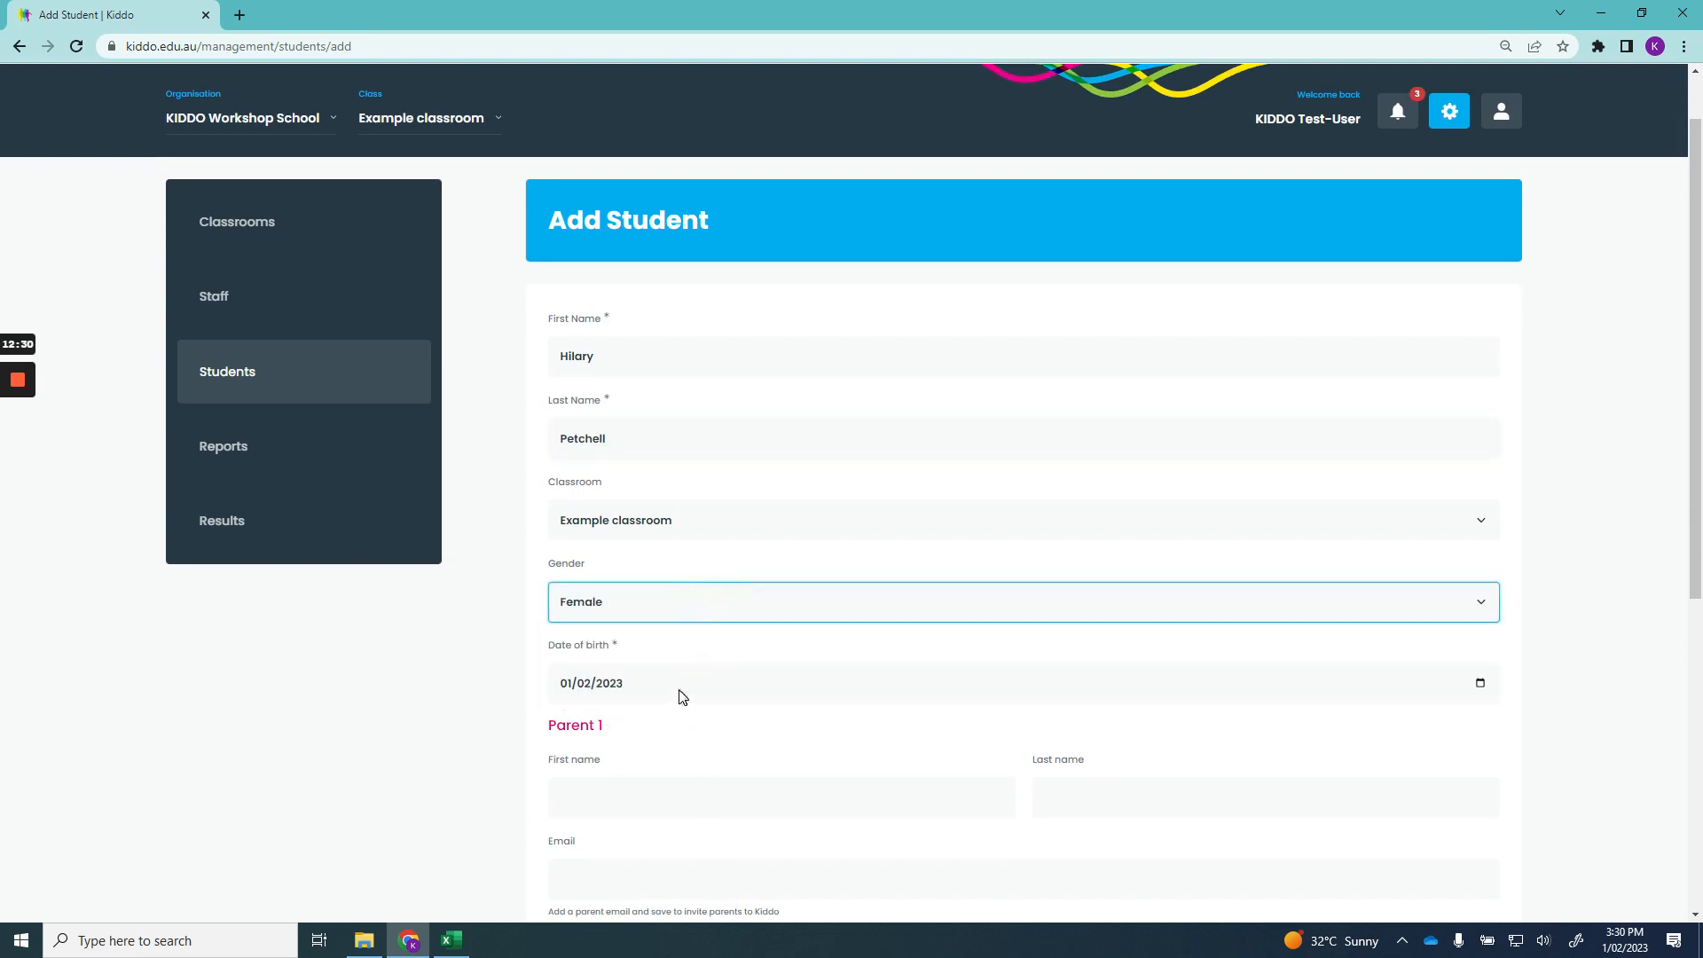
- Set the date of birth to 9 July 2020 with the calendar picker
left_click(1480, 683)
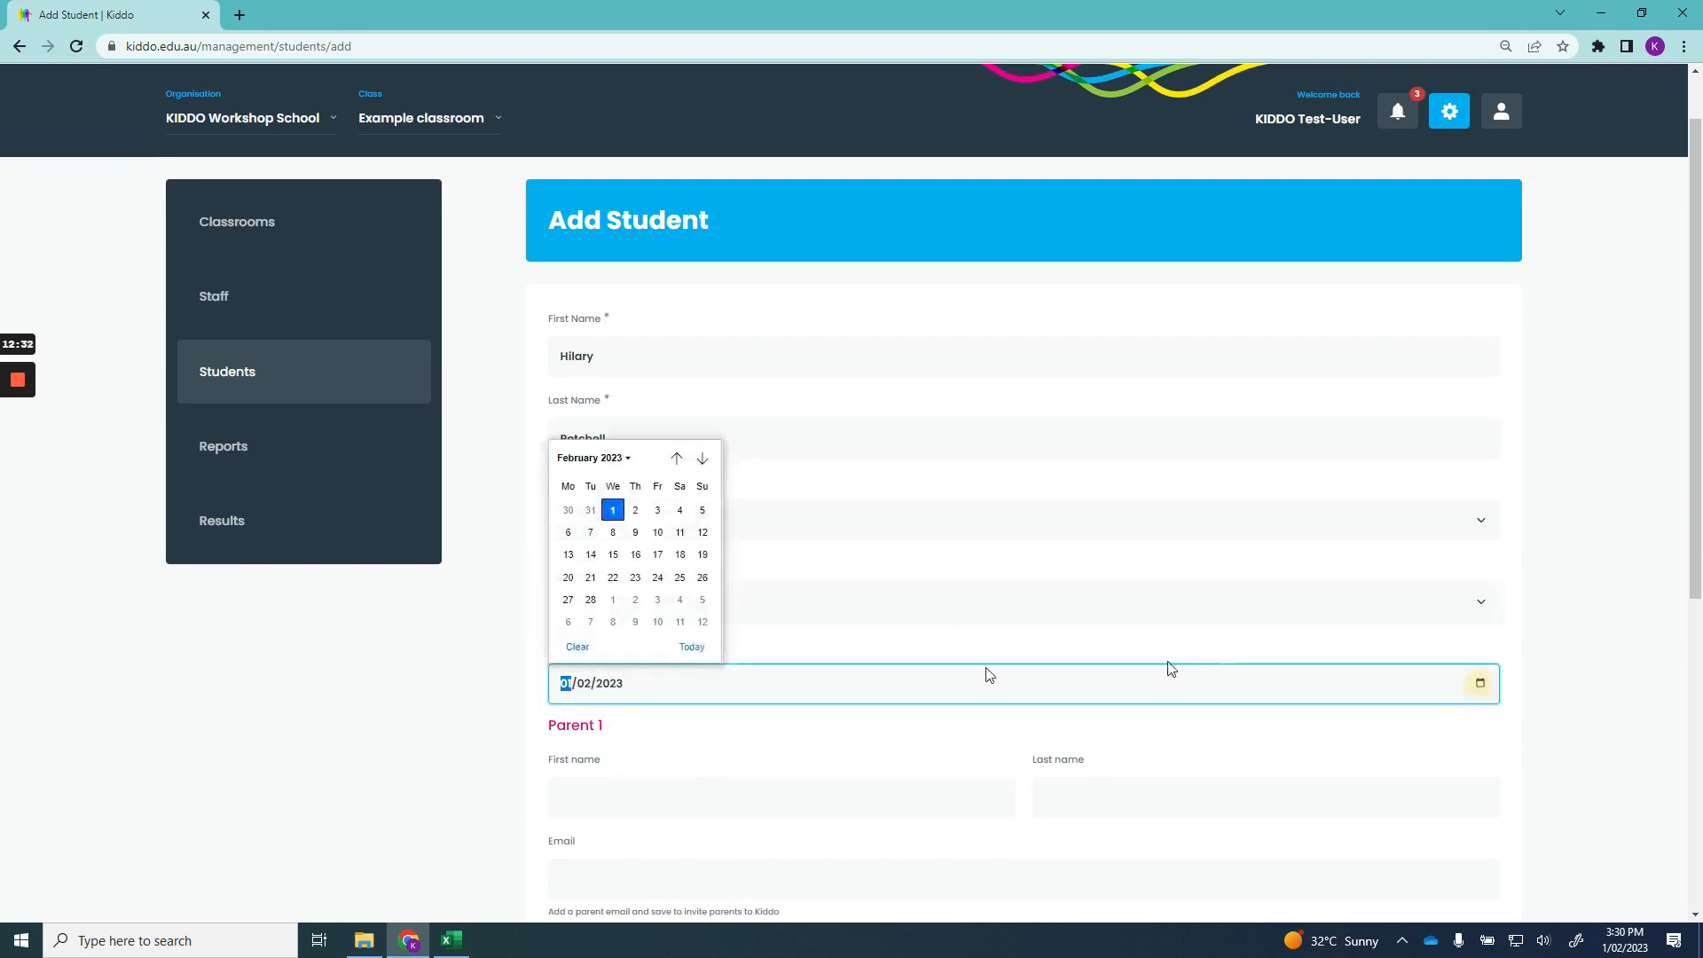
scroll(679, 532, "up", 1)
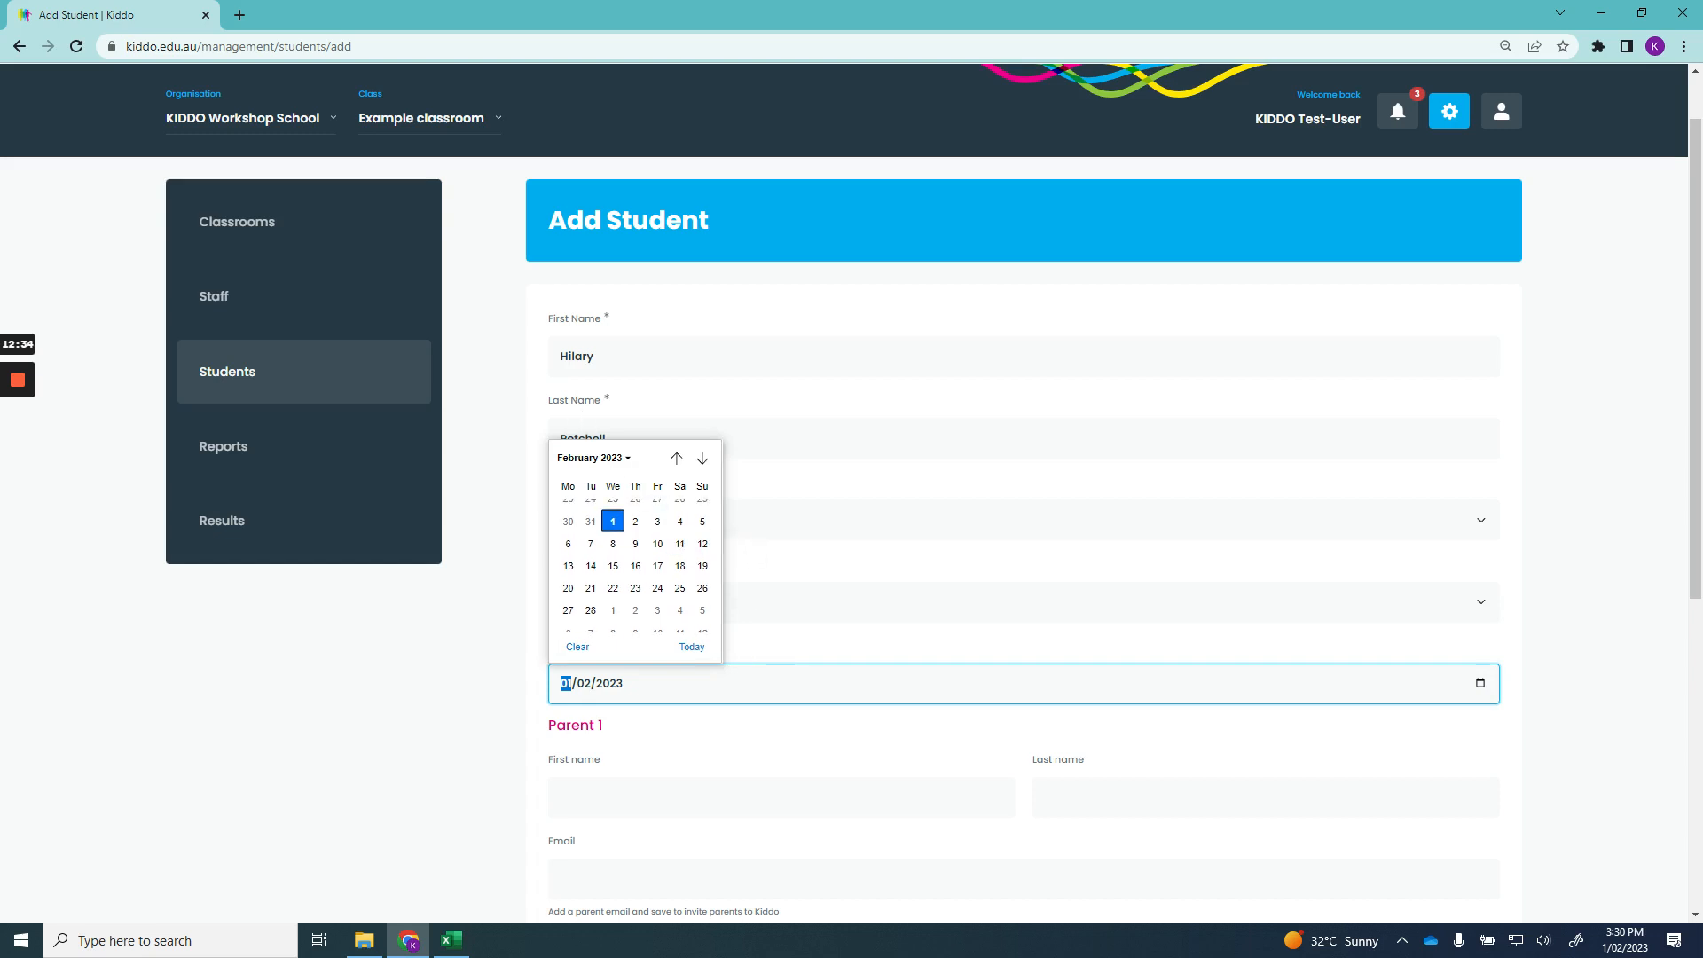
left_click(592, 458)
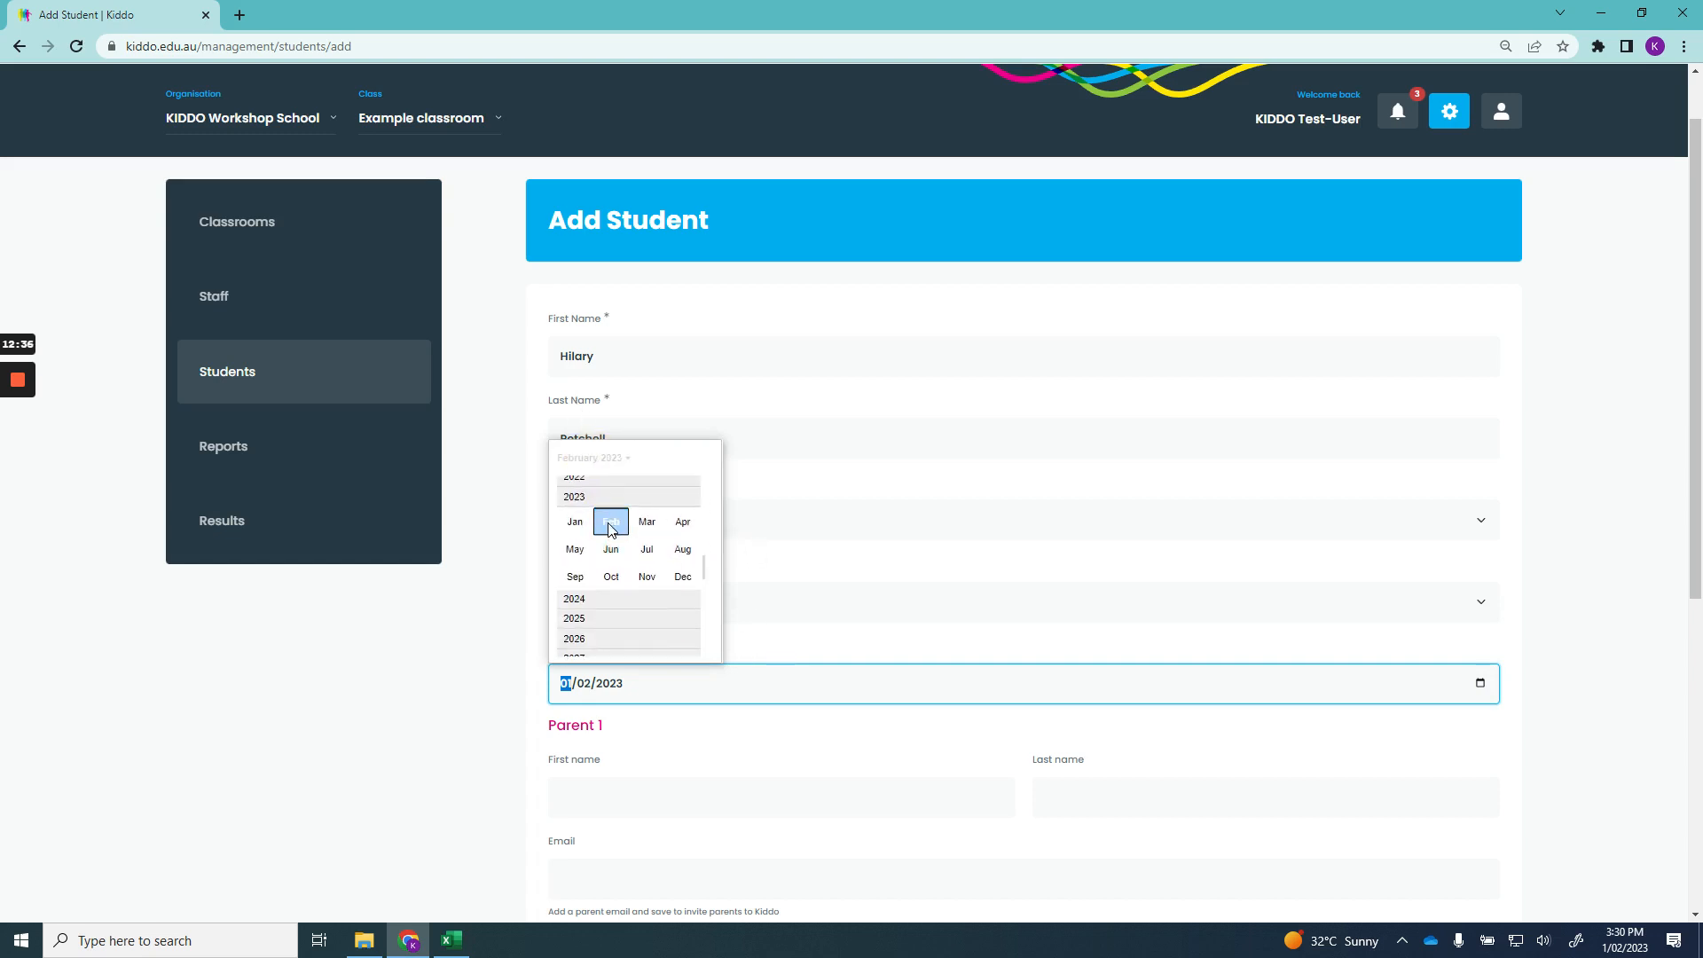
scroll(610, 530, "up", 2)
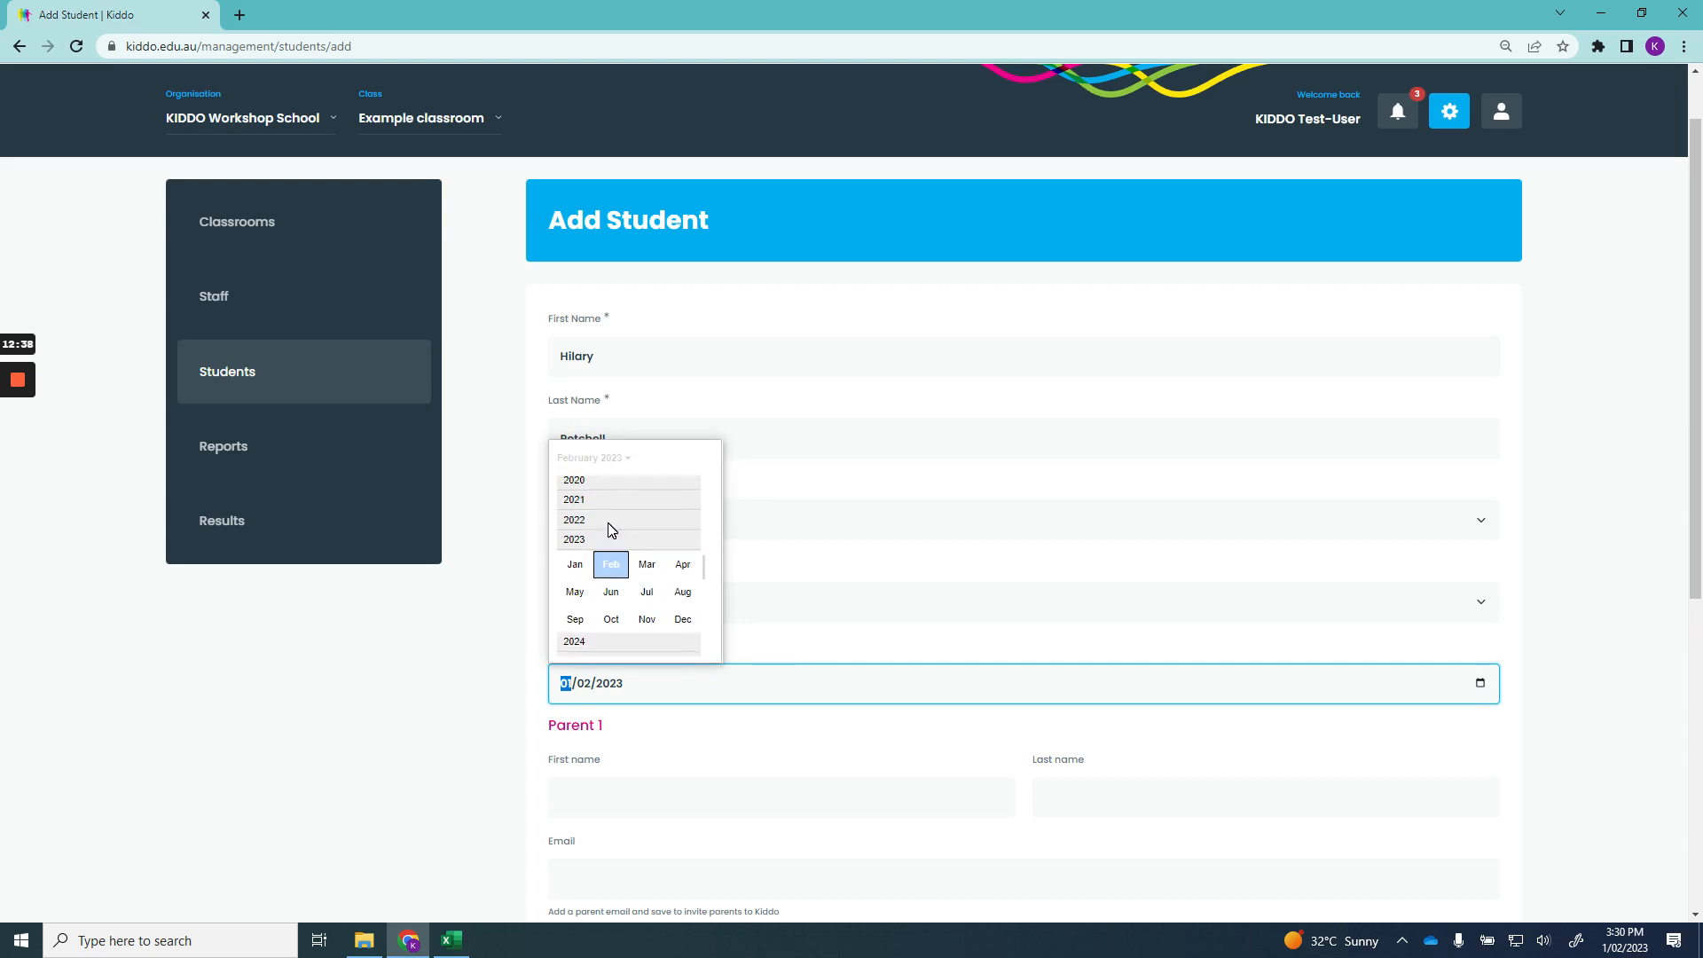
left_click(611, 482)
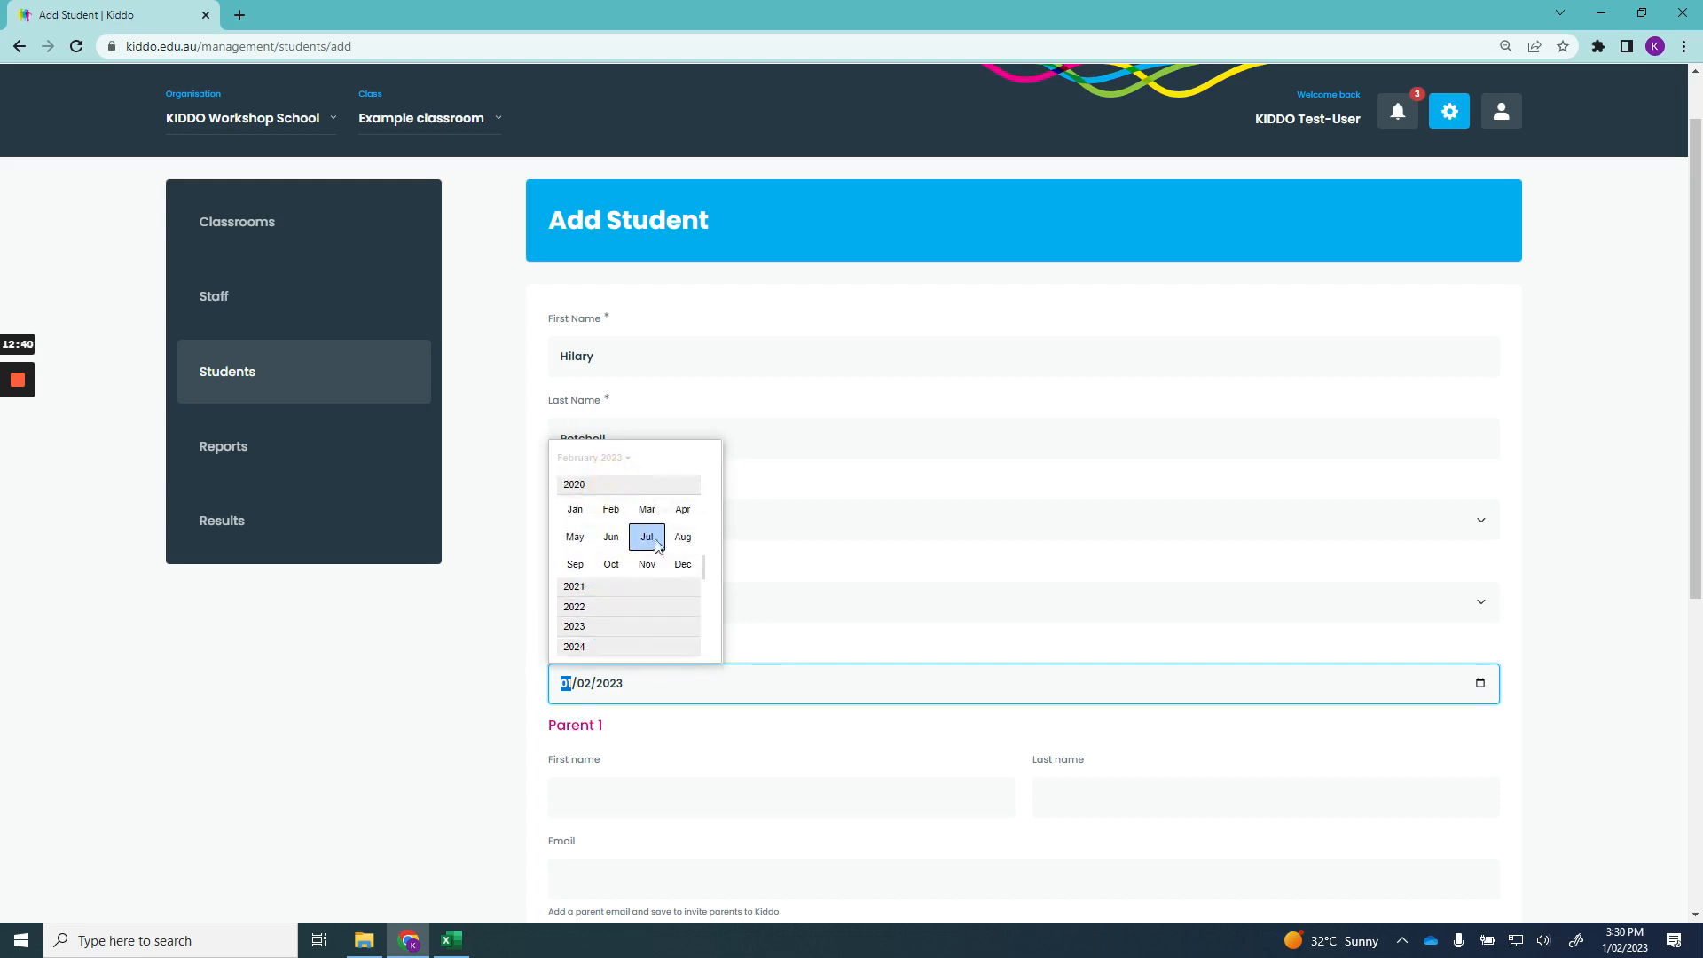
left_click(655, 541)
left_click(637, 533)
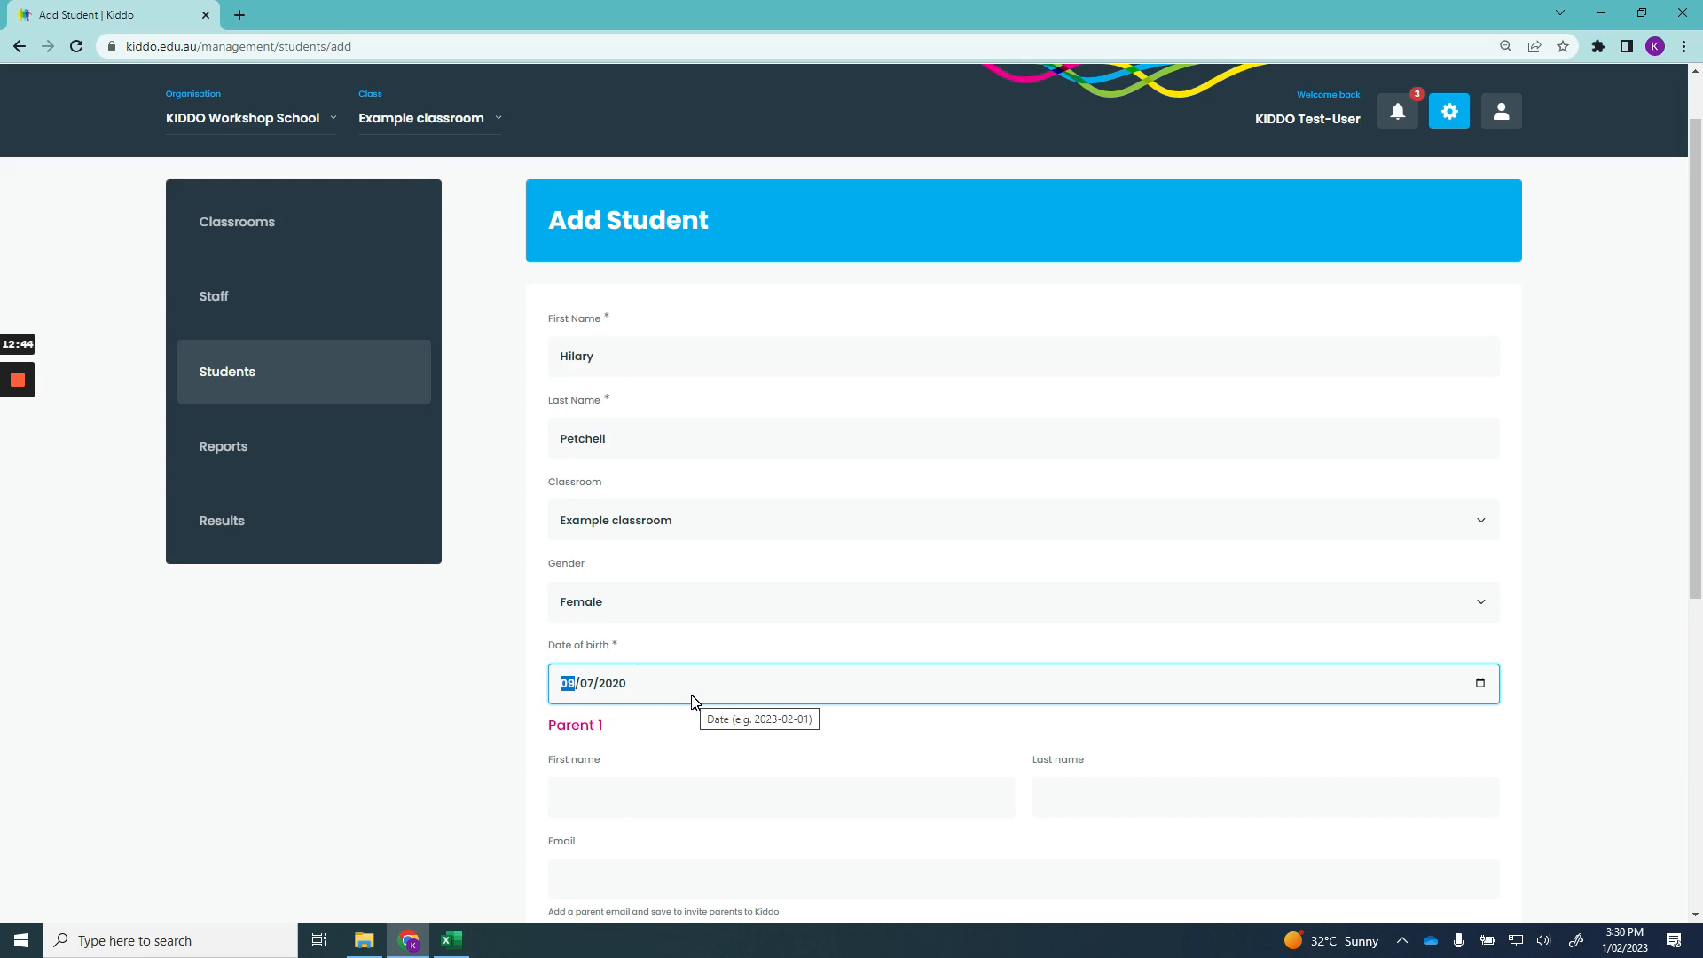
scroll(693, 701, "down", 2)
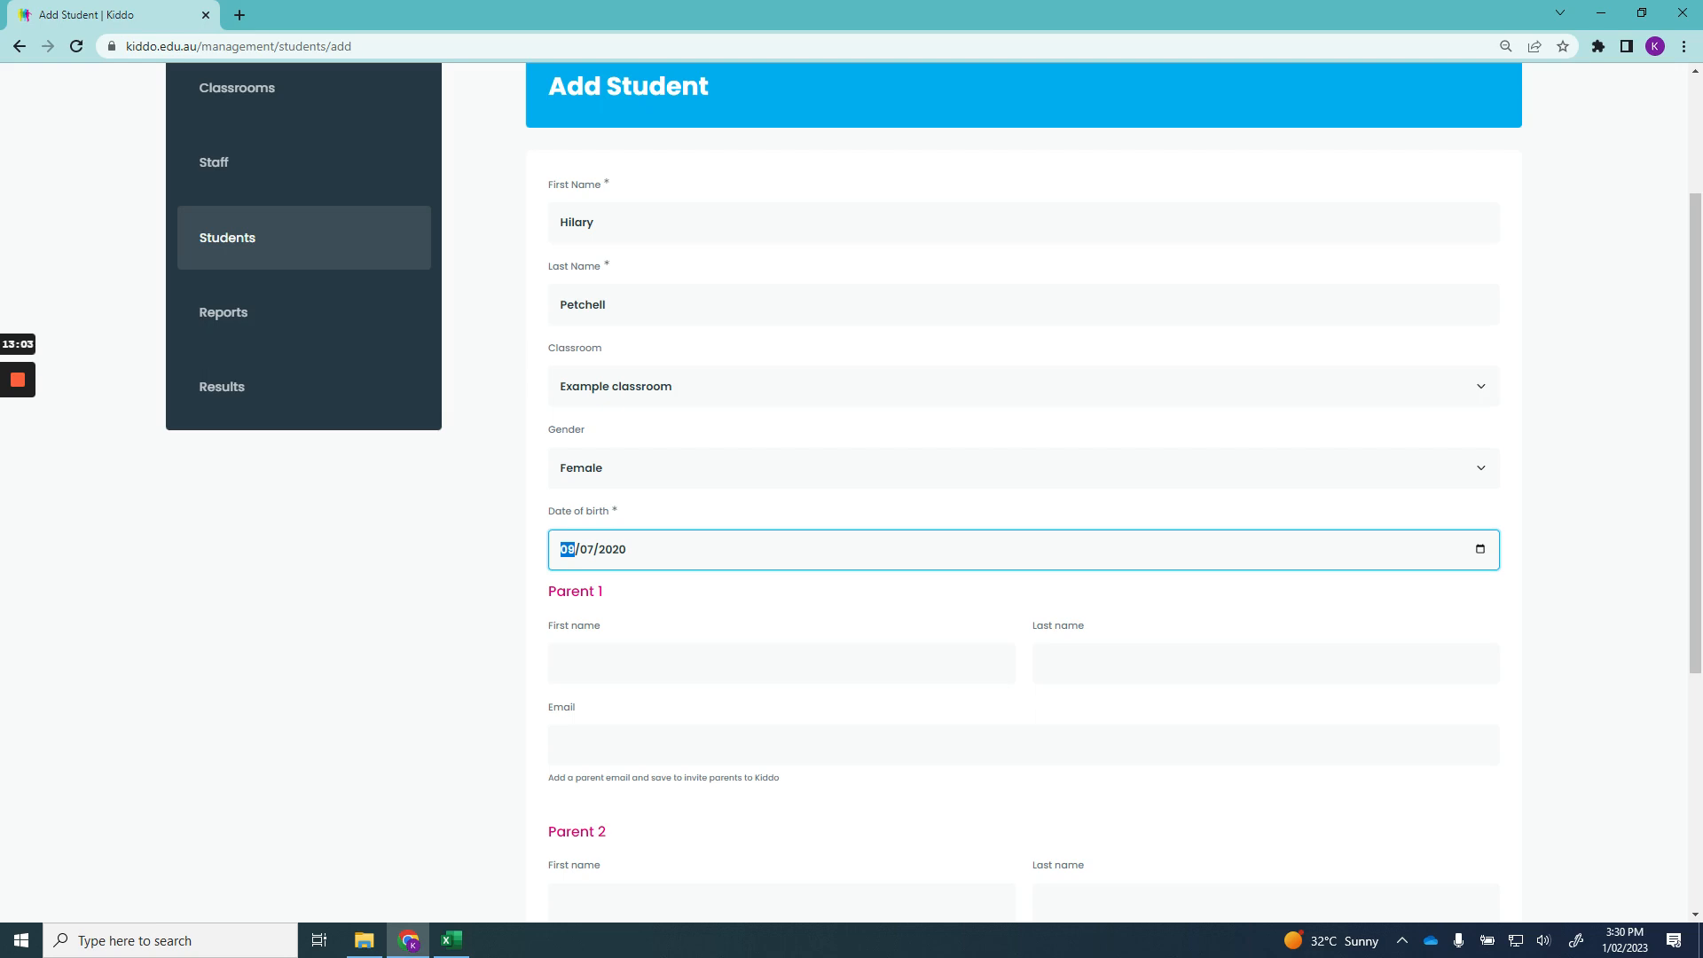
scroll(1020, 496, "down", 3)
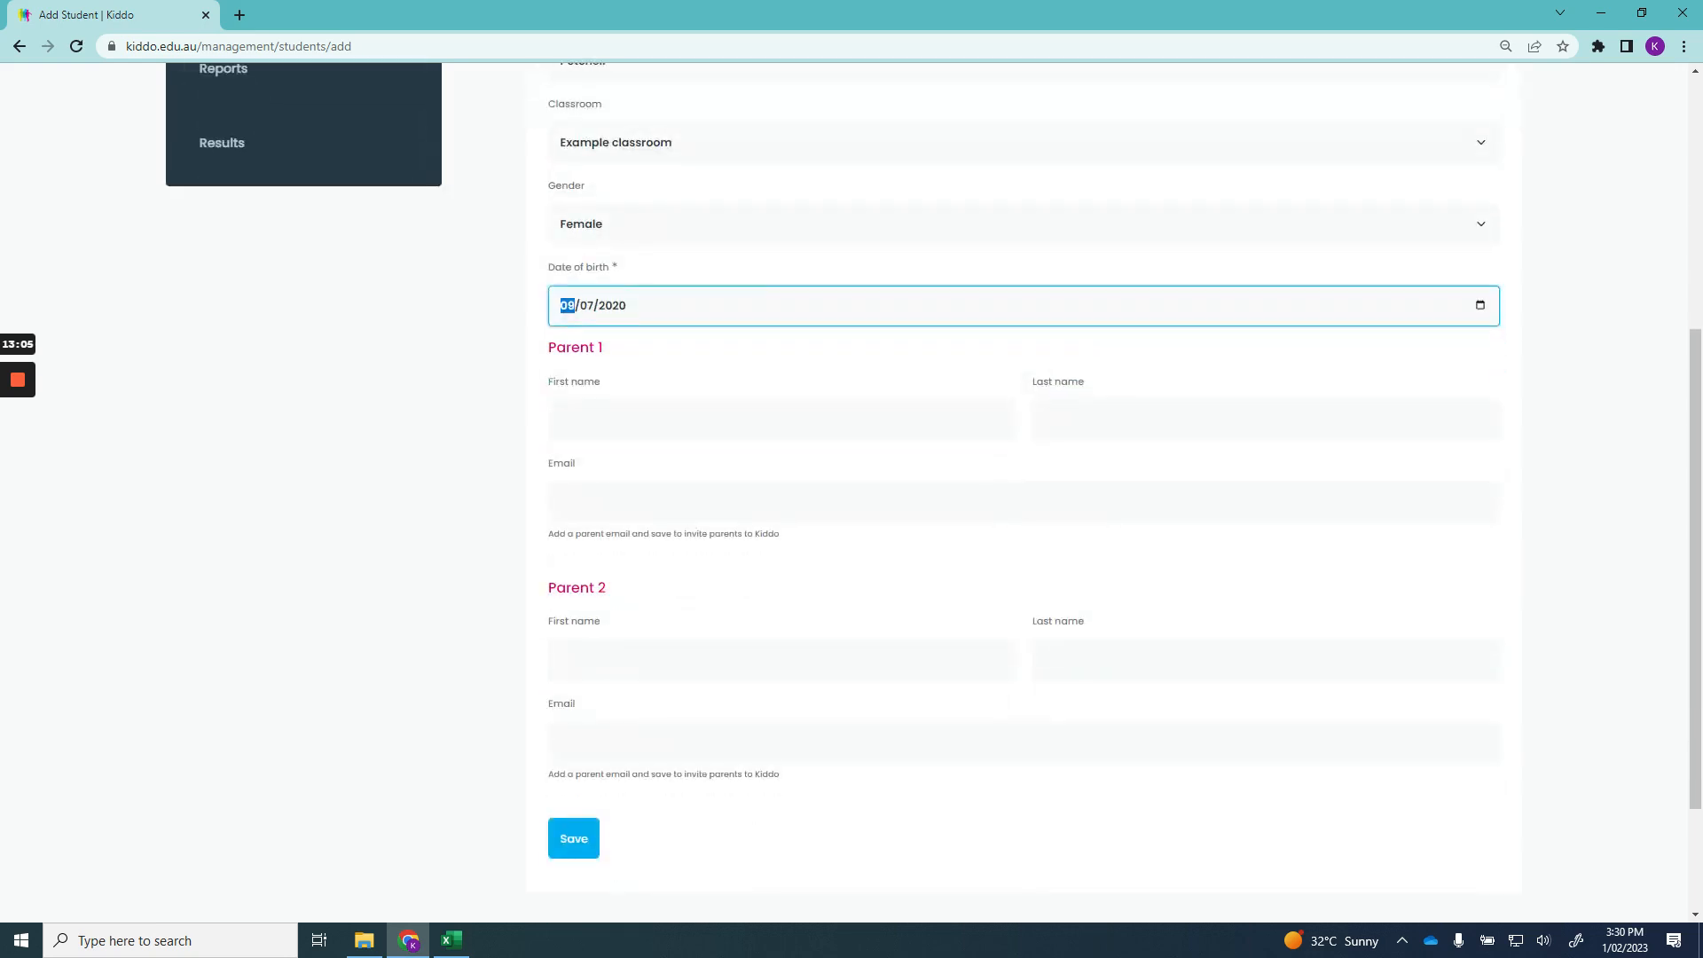
- Save the new student and bring up the Import students CSV dialog
left_click(574, 842)
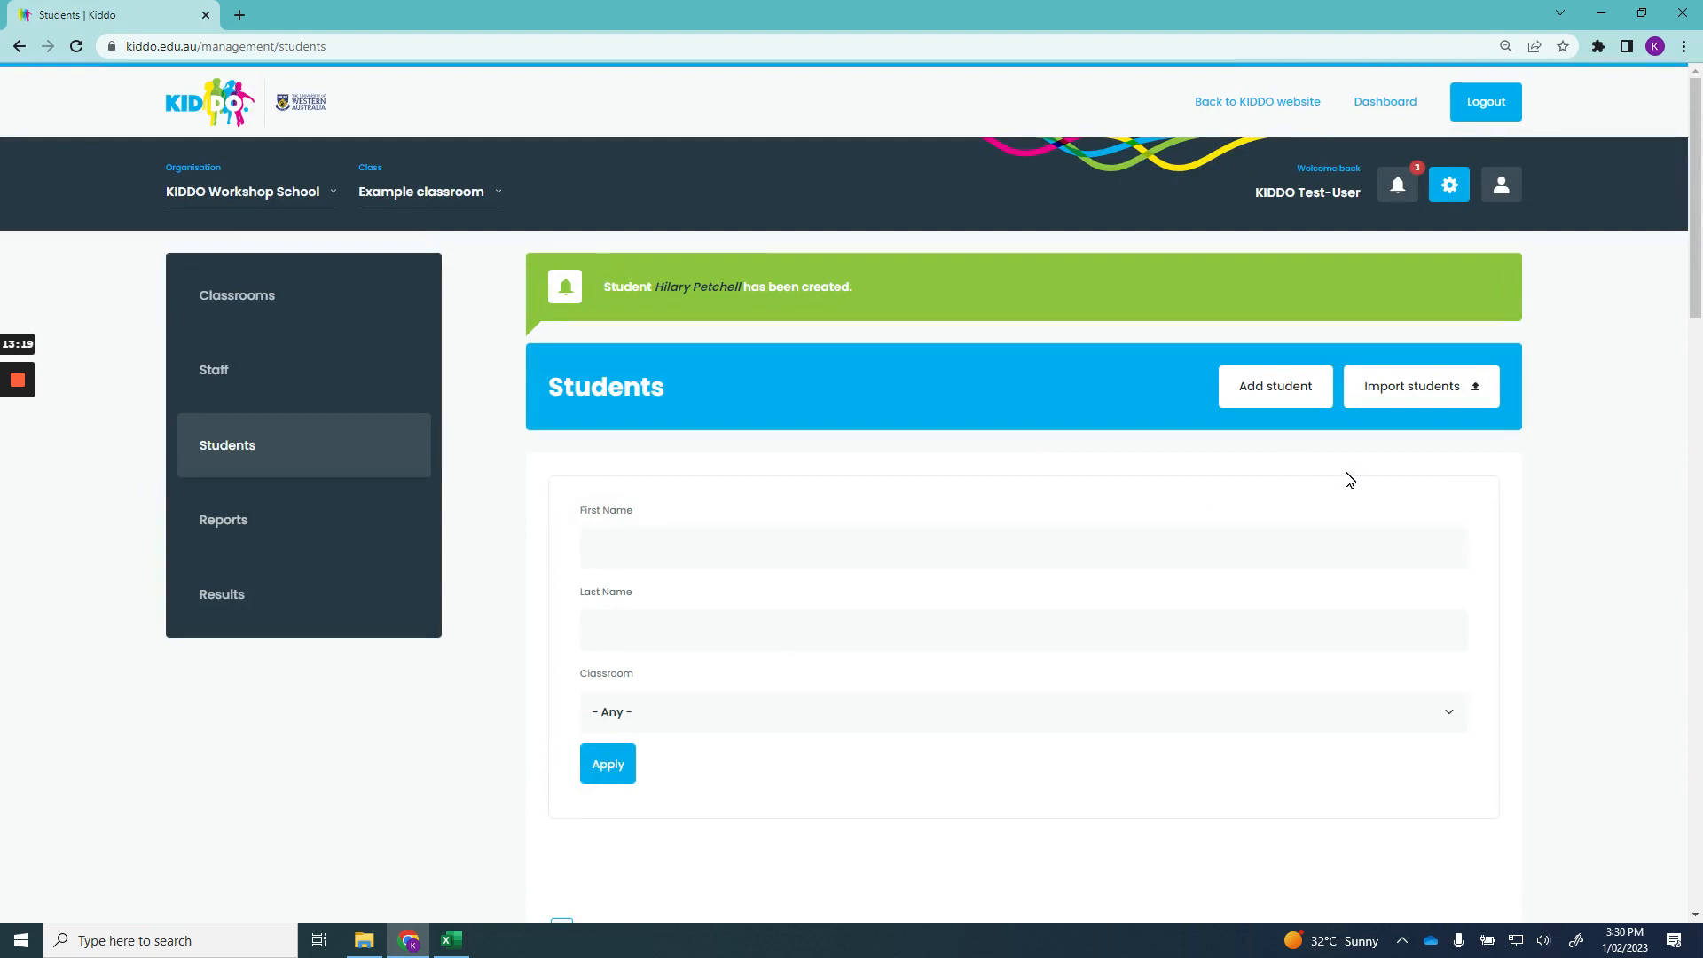
left_click(1419, 398)
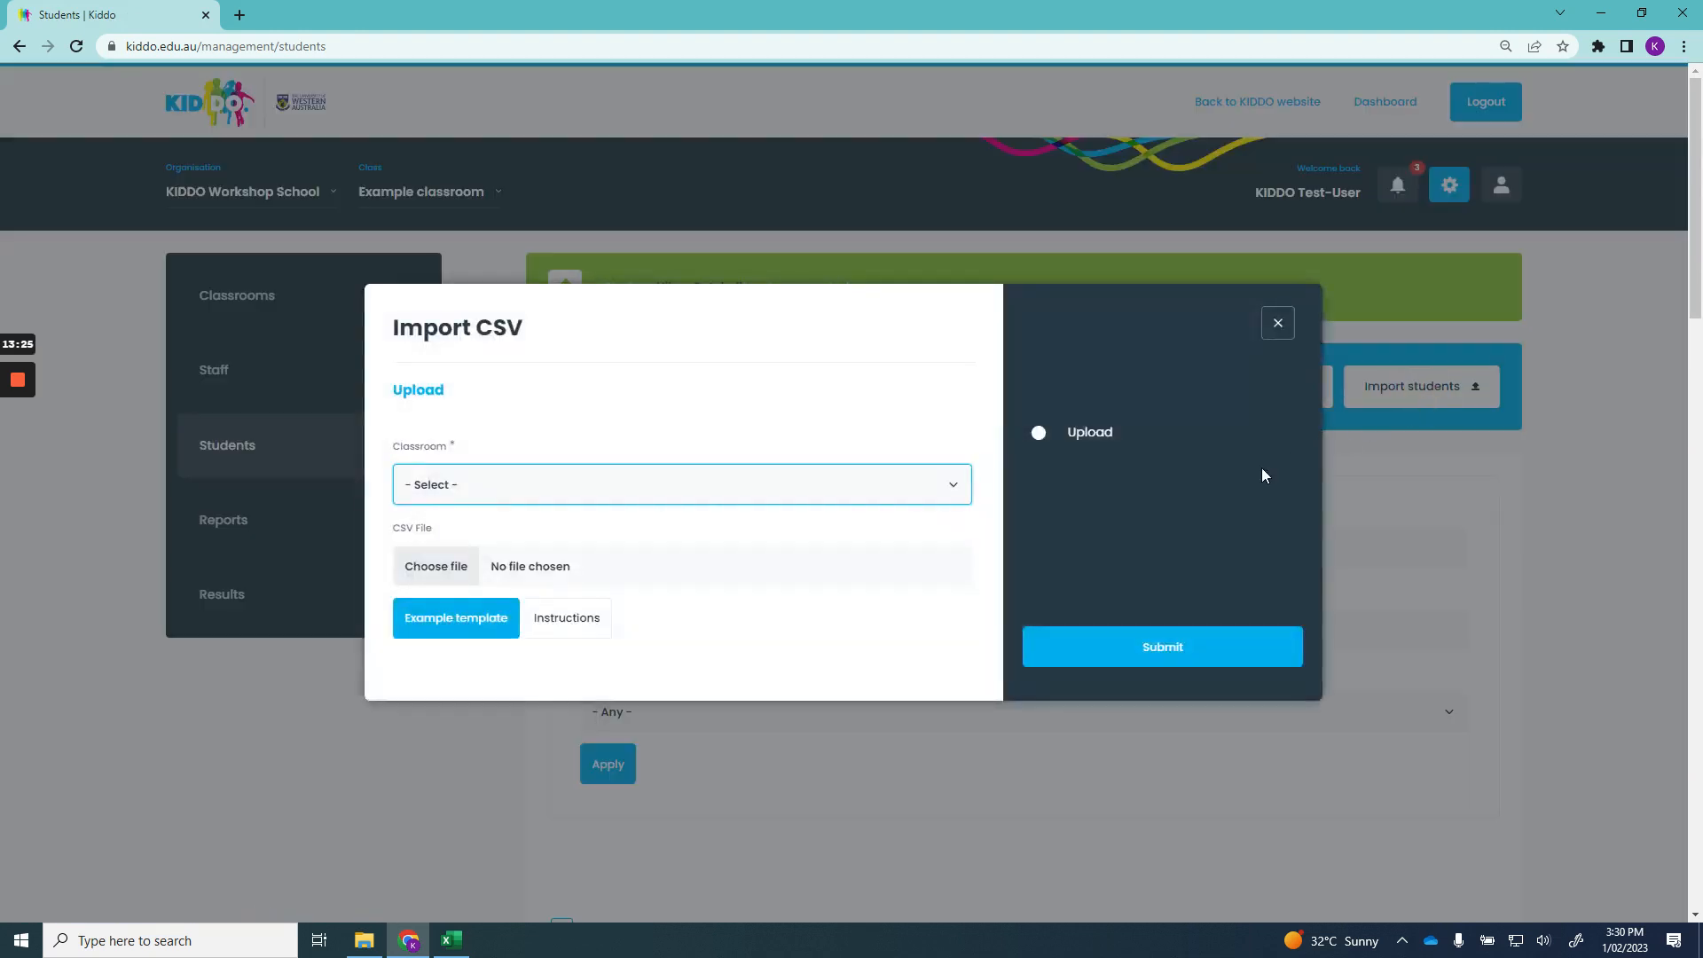
- Download Kiddo's example CSV student import template
left_click(452, 628)
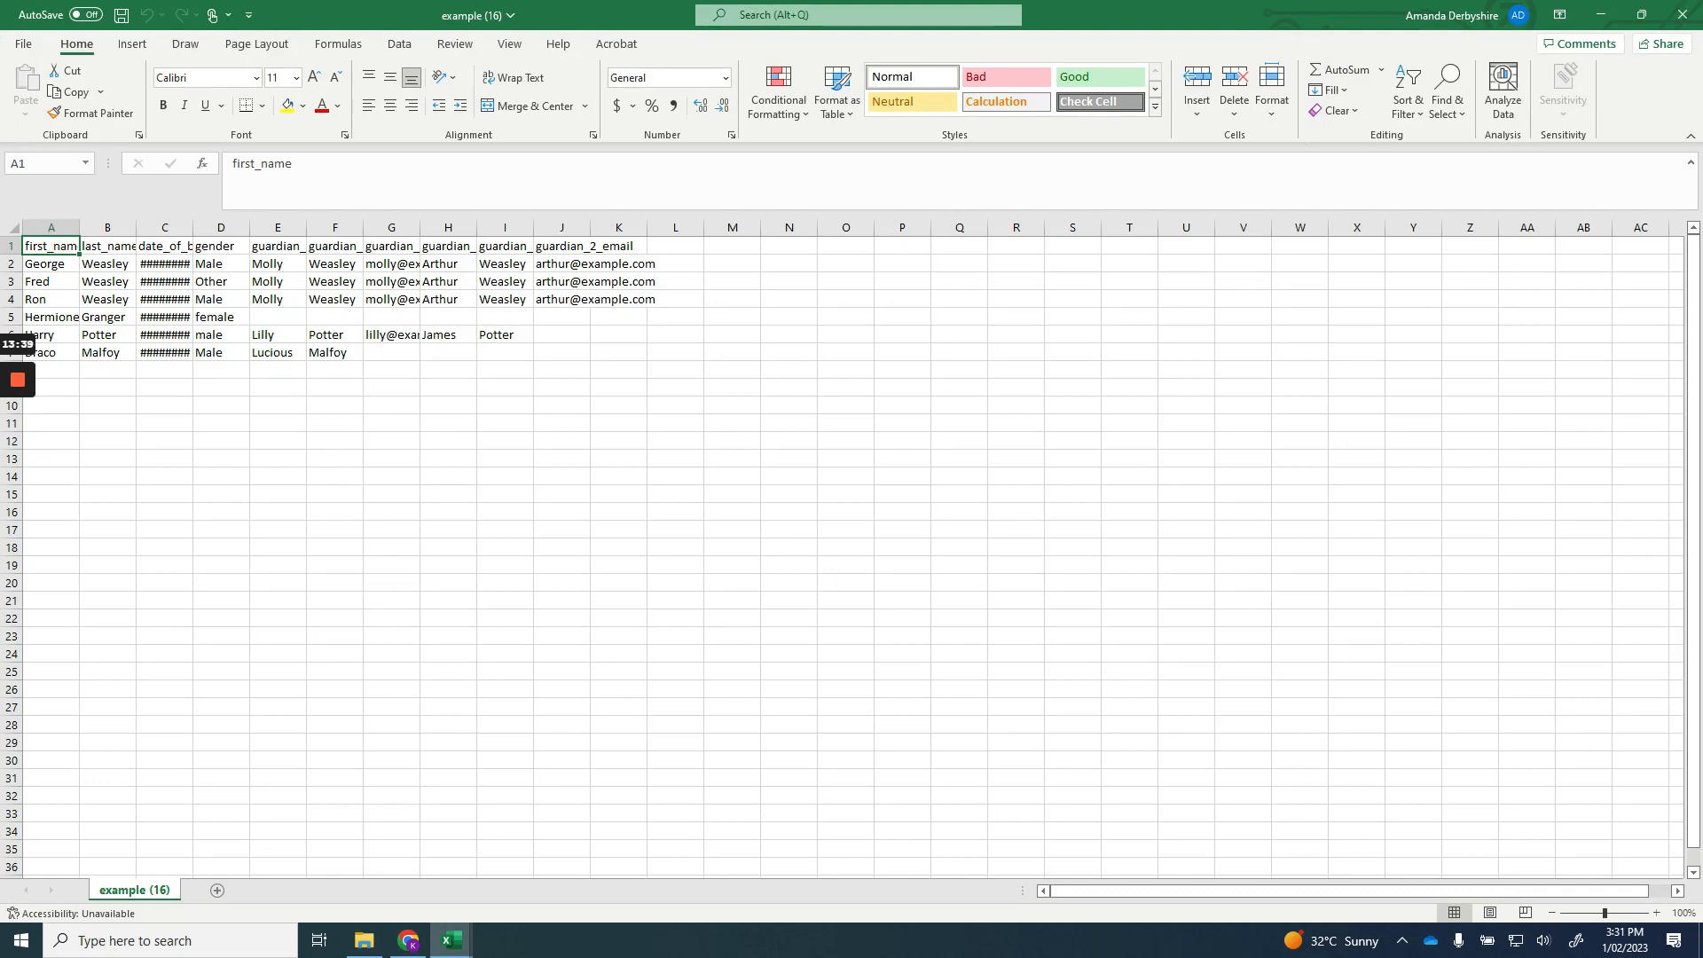
- Widen the date_of_birth column and delete sample rows 3–7 from the template
left_click_drag(192, 228, 243, 228)
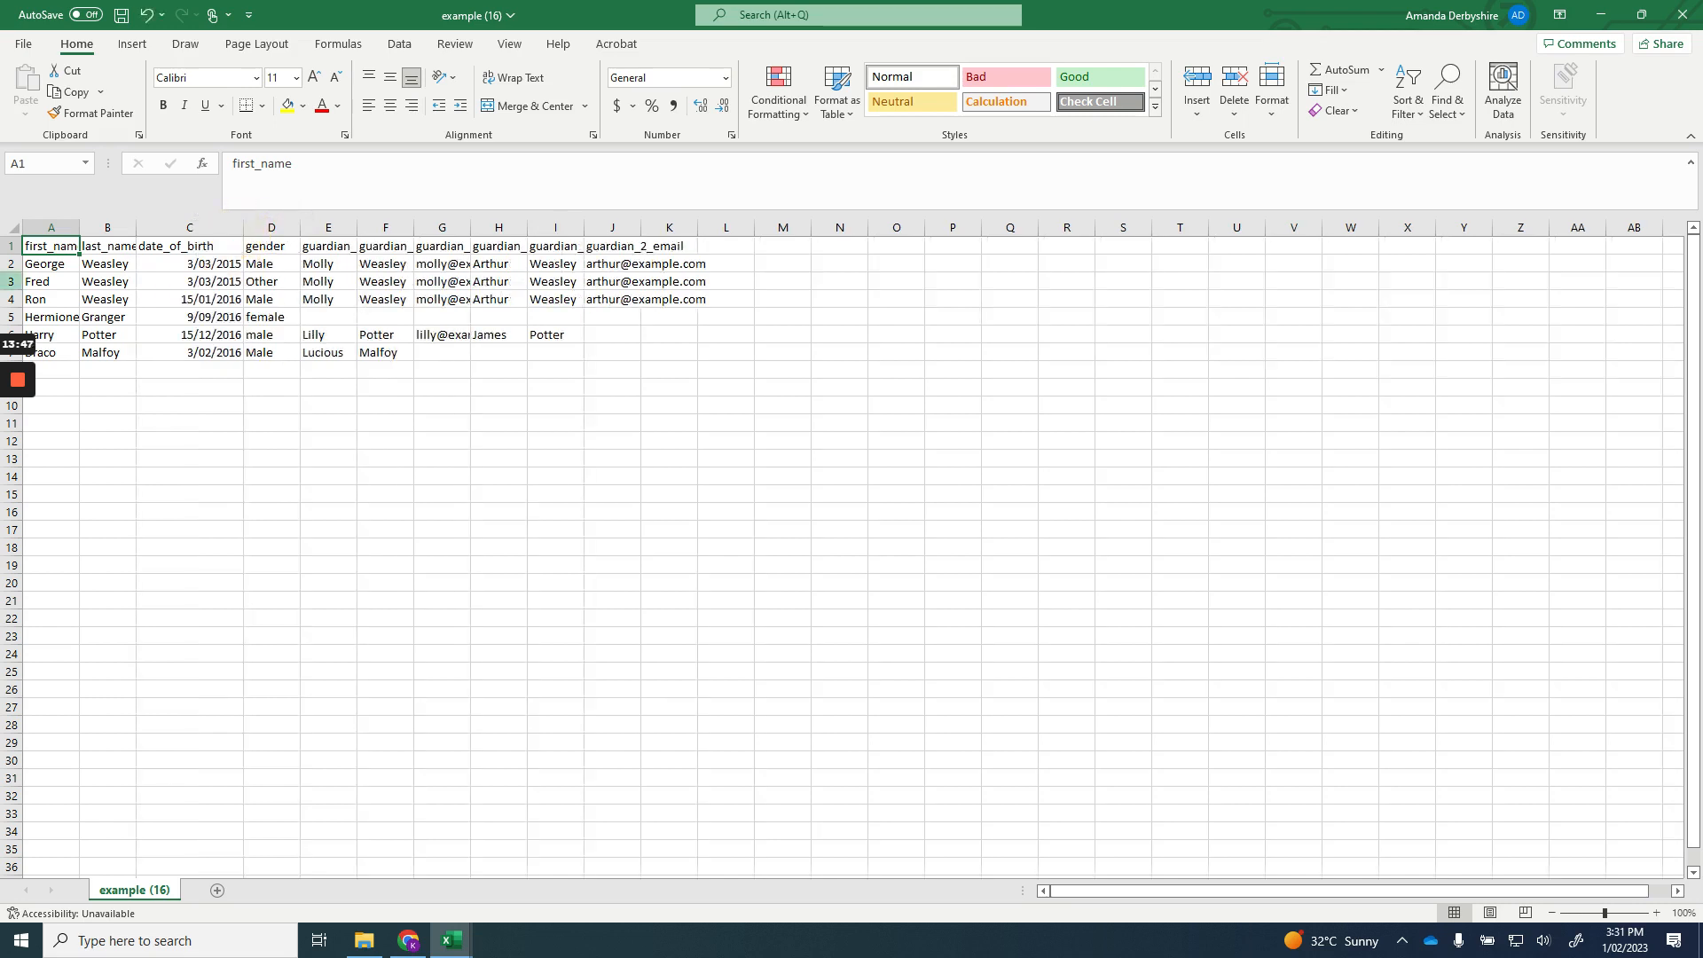
left_click_drag(11, 281, 11, 352)
right_click(162, 312)
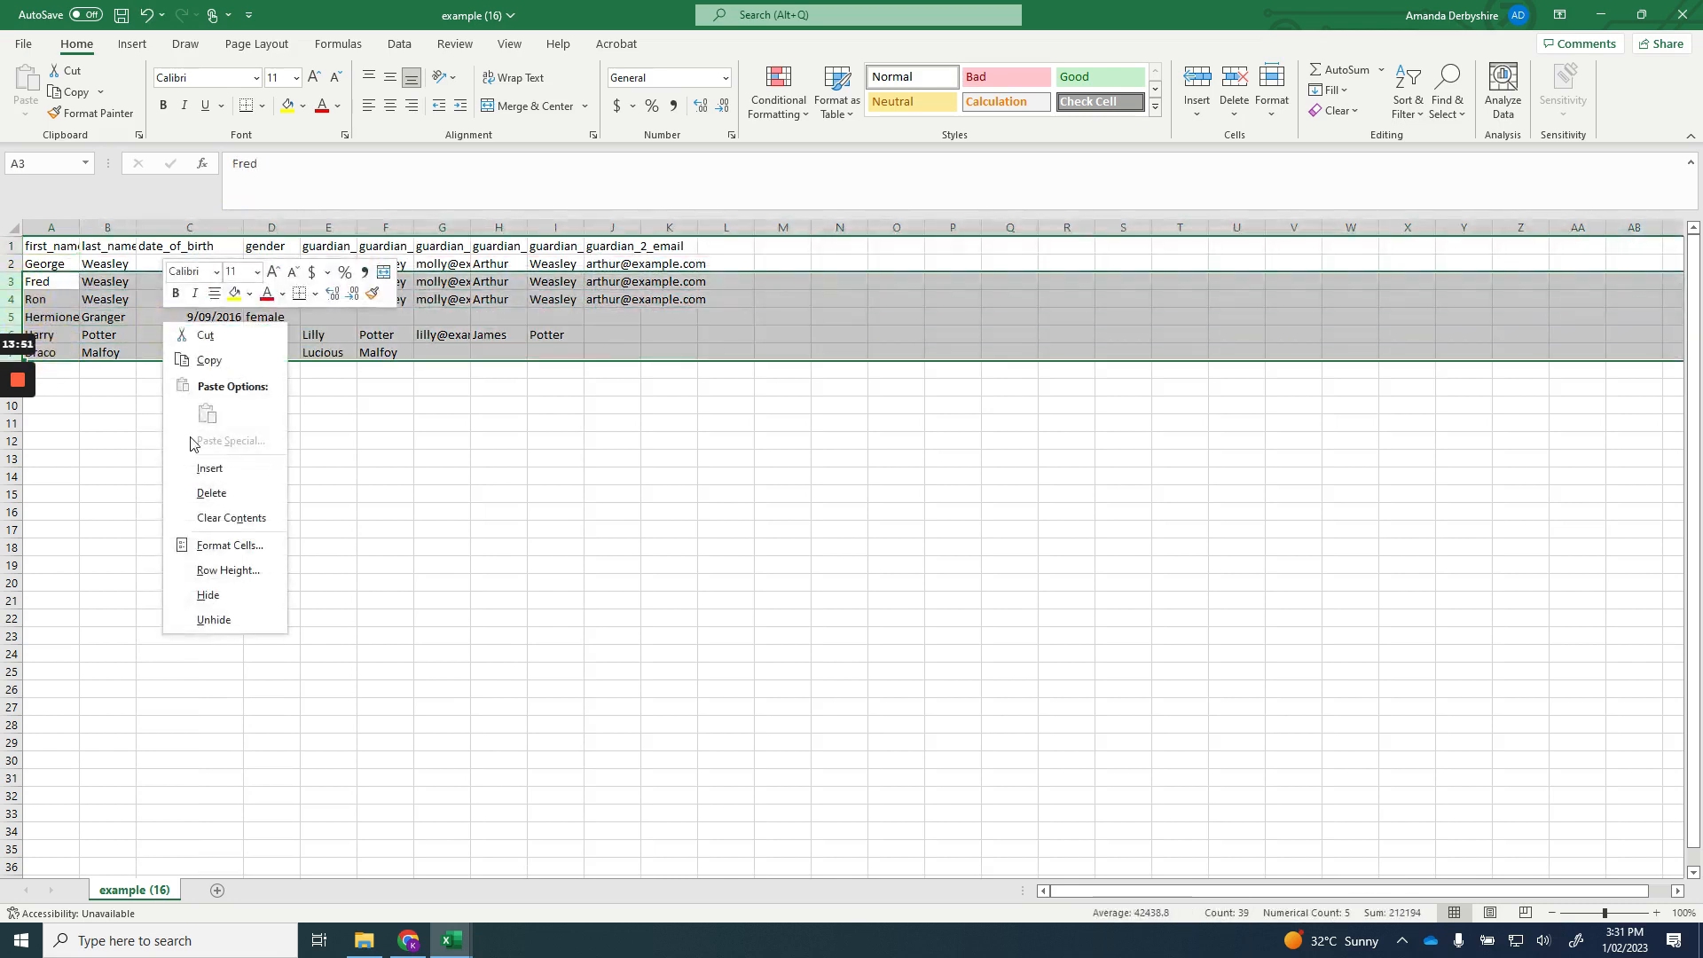
left_click(200, 491)
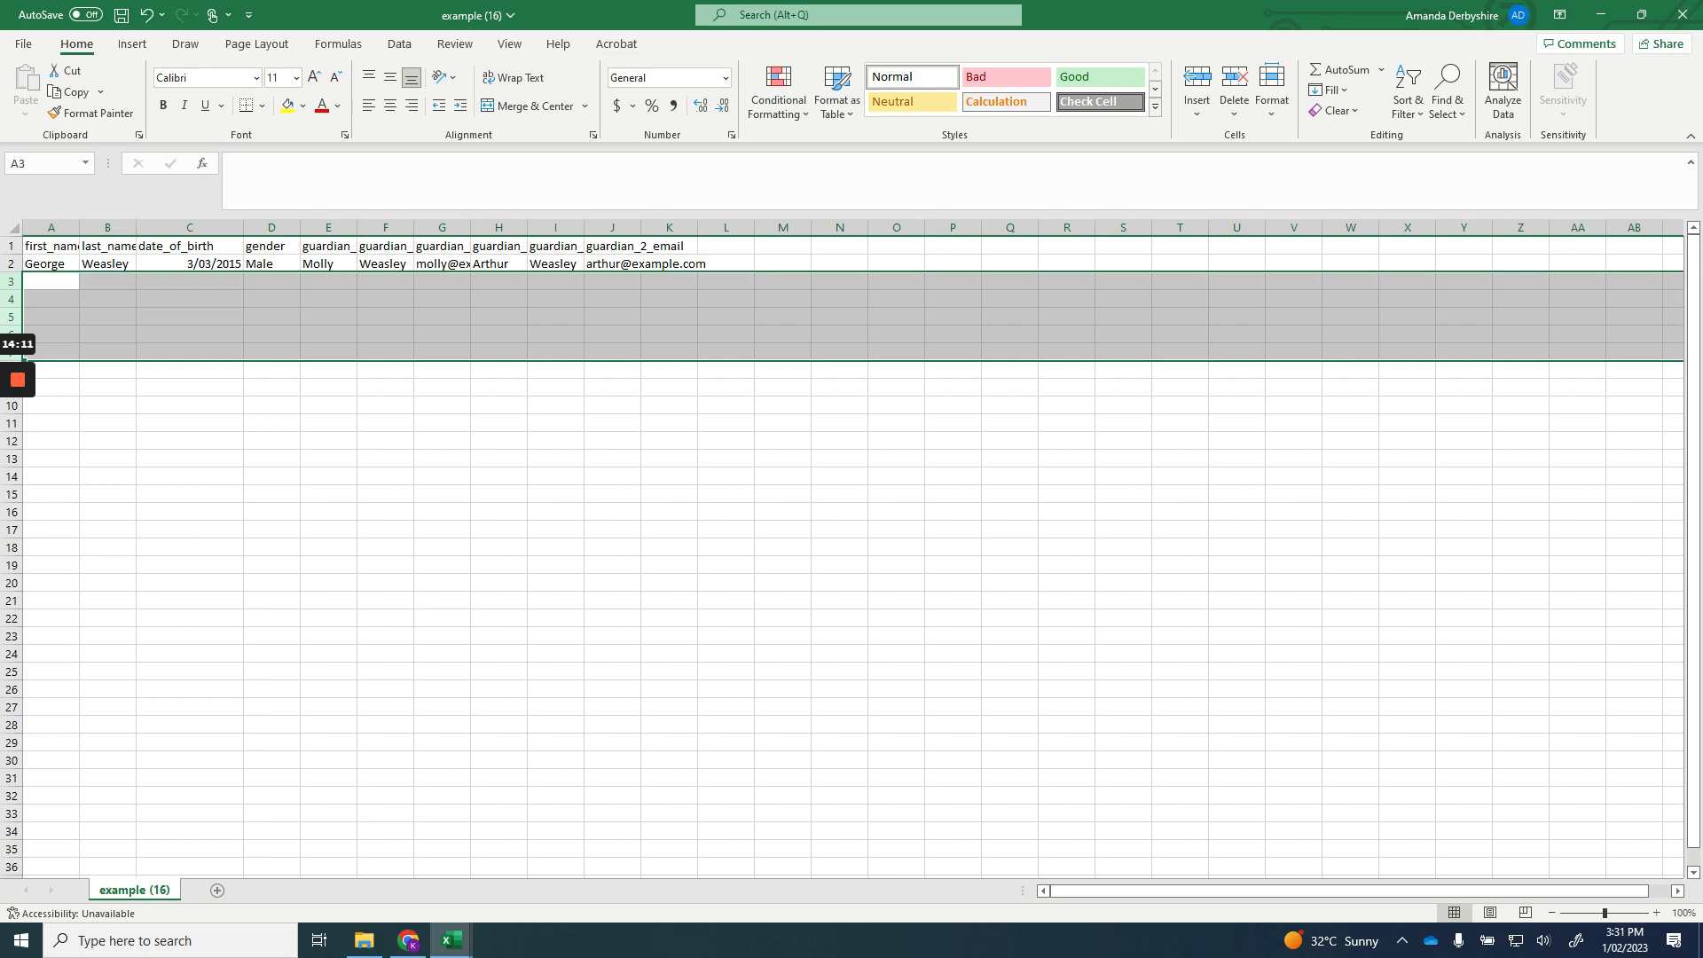
- Copy A2:D11 from Example student data and paste it at A3 of the template
mouse_move(448, 931)
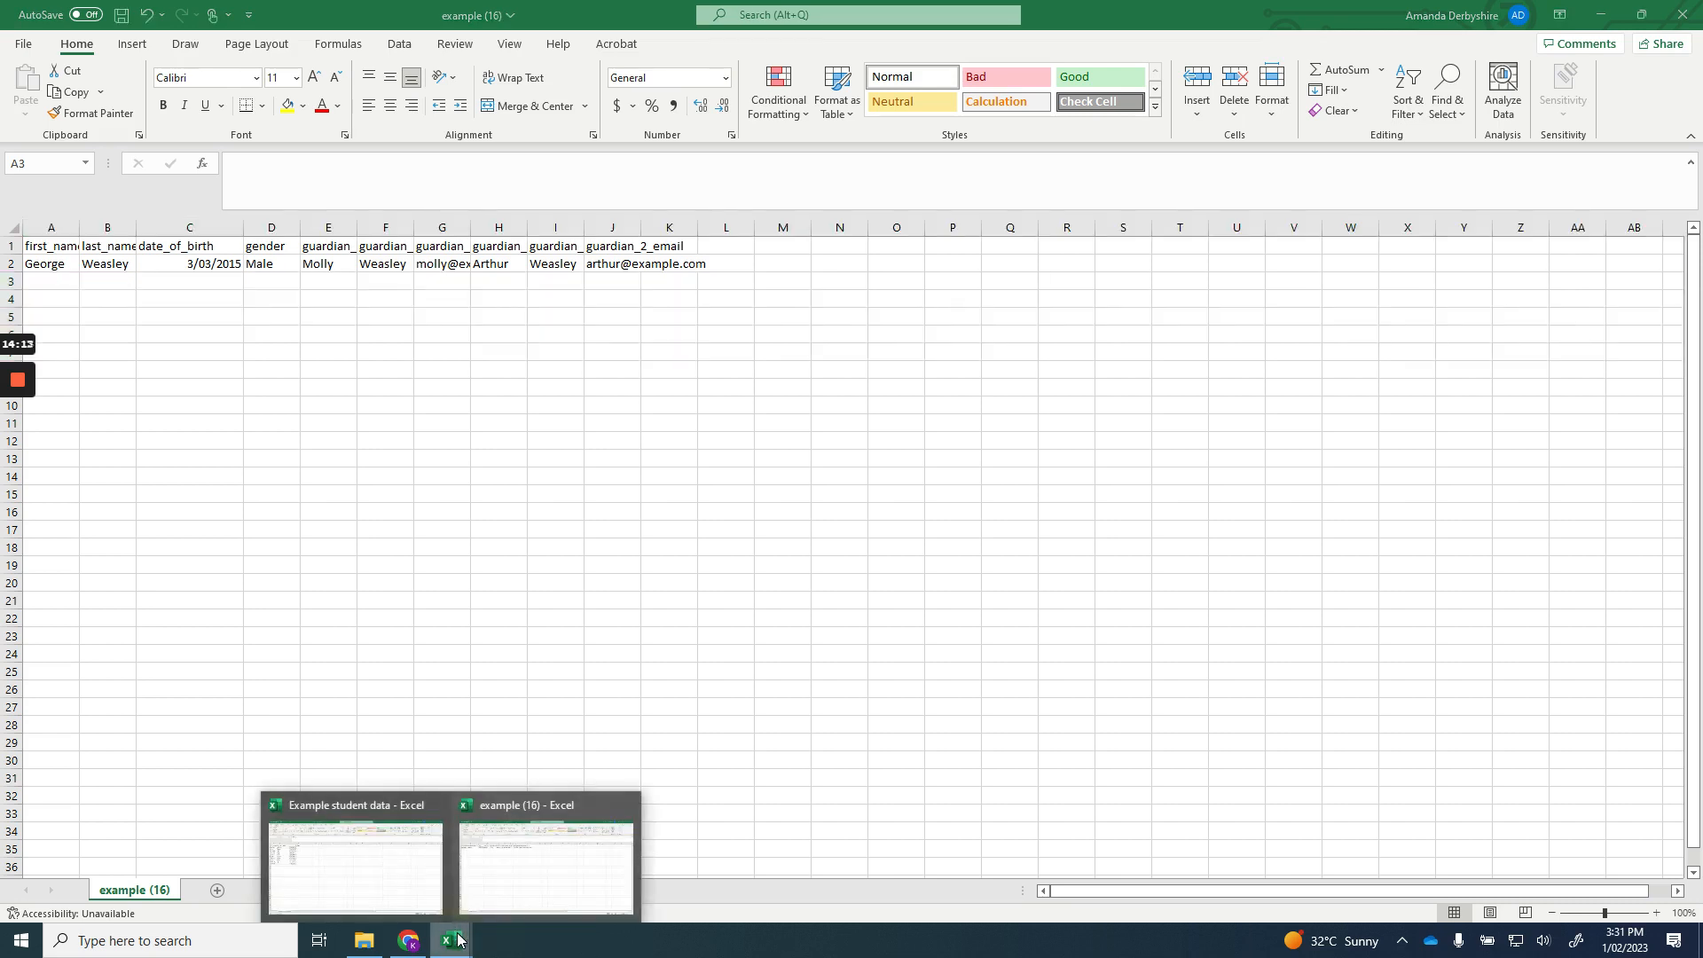
left_click(383, 887)
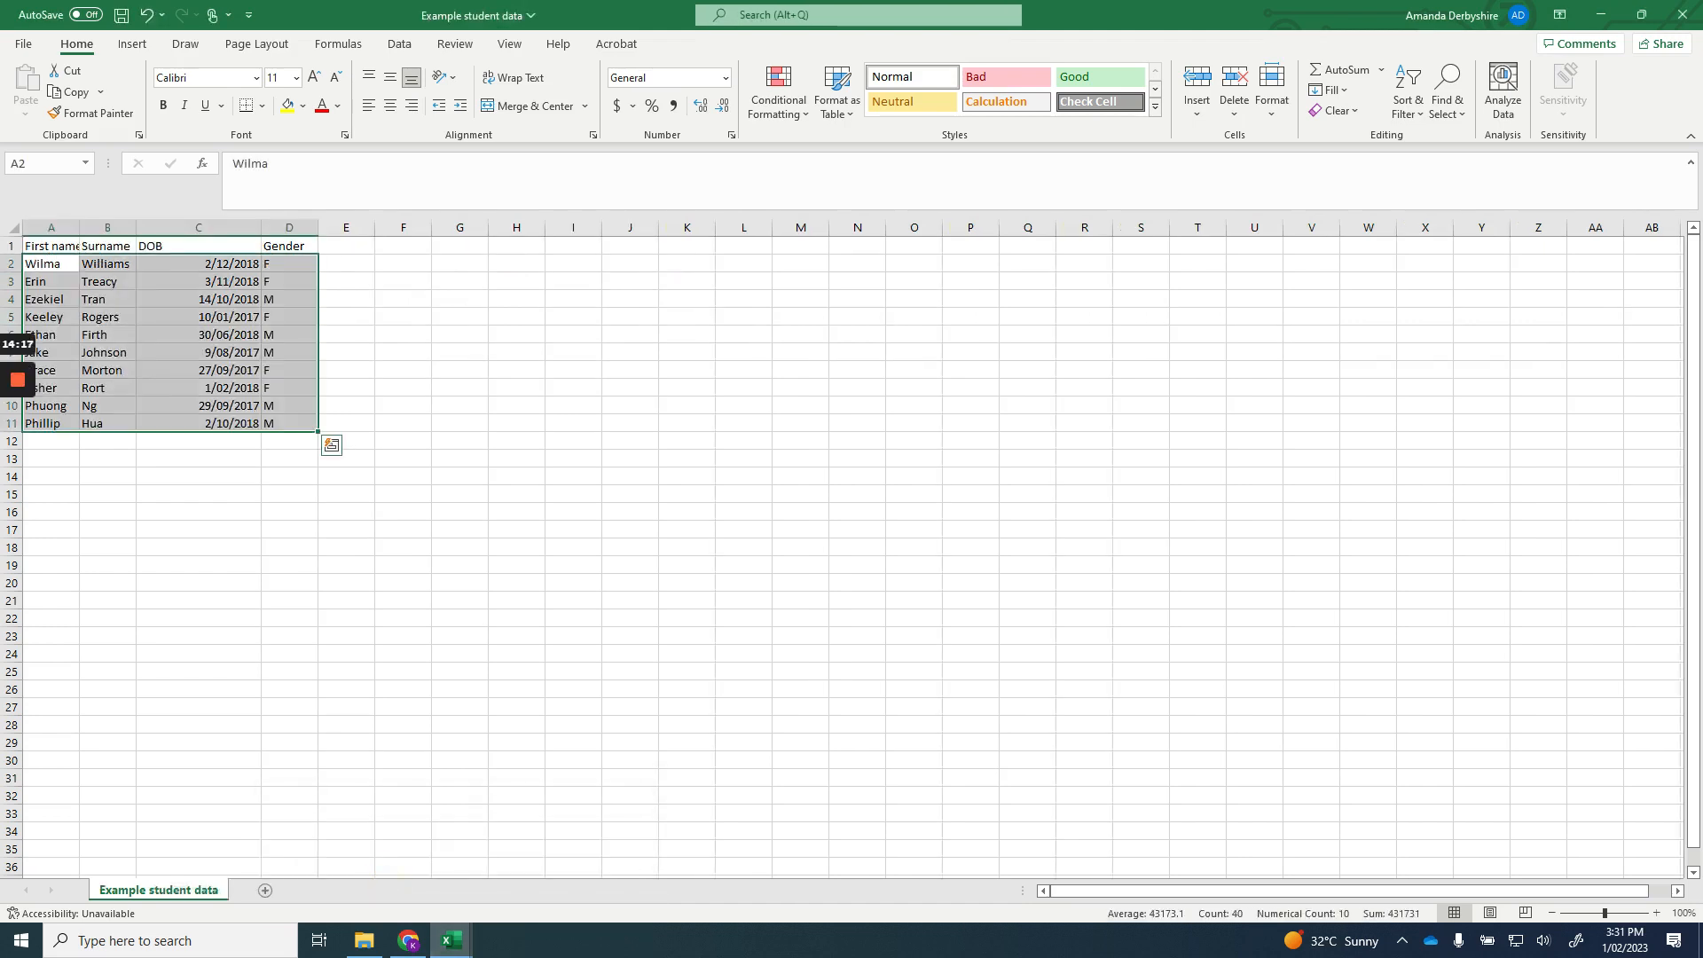
left_click(53, 263)
left_click_drag(53, 264, 296, 419)
right_click(277, 331)
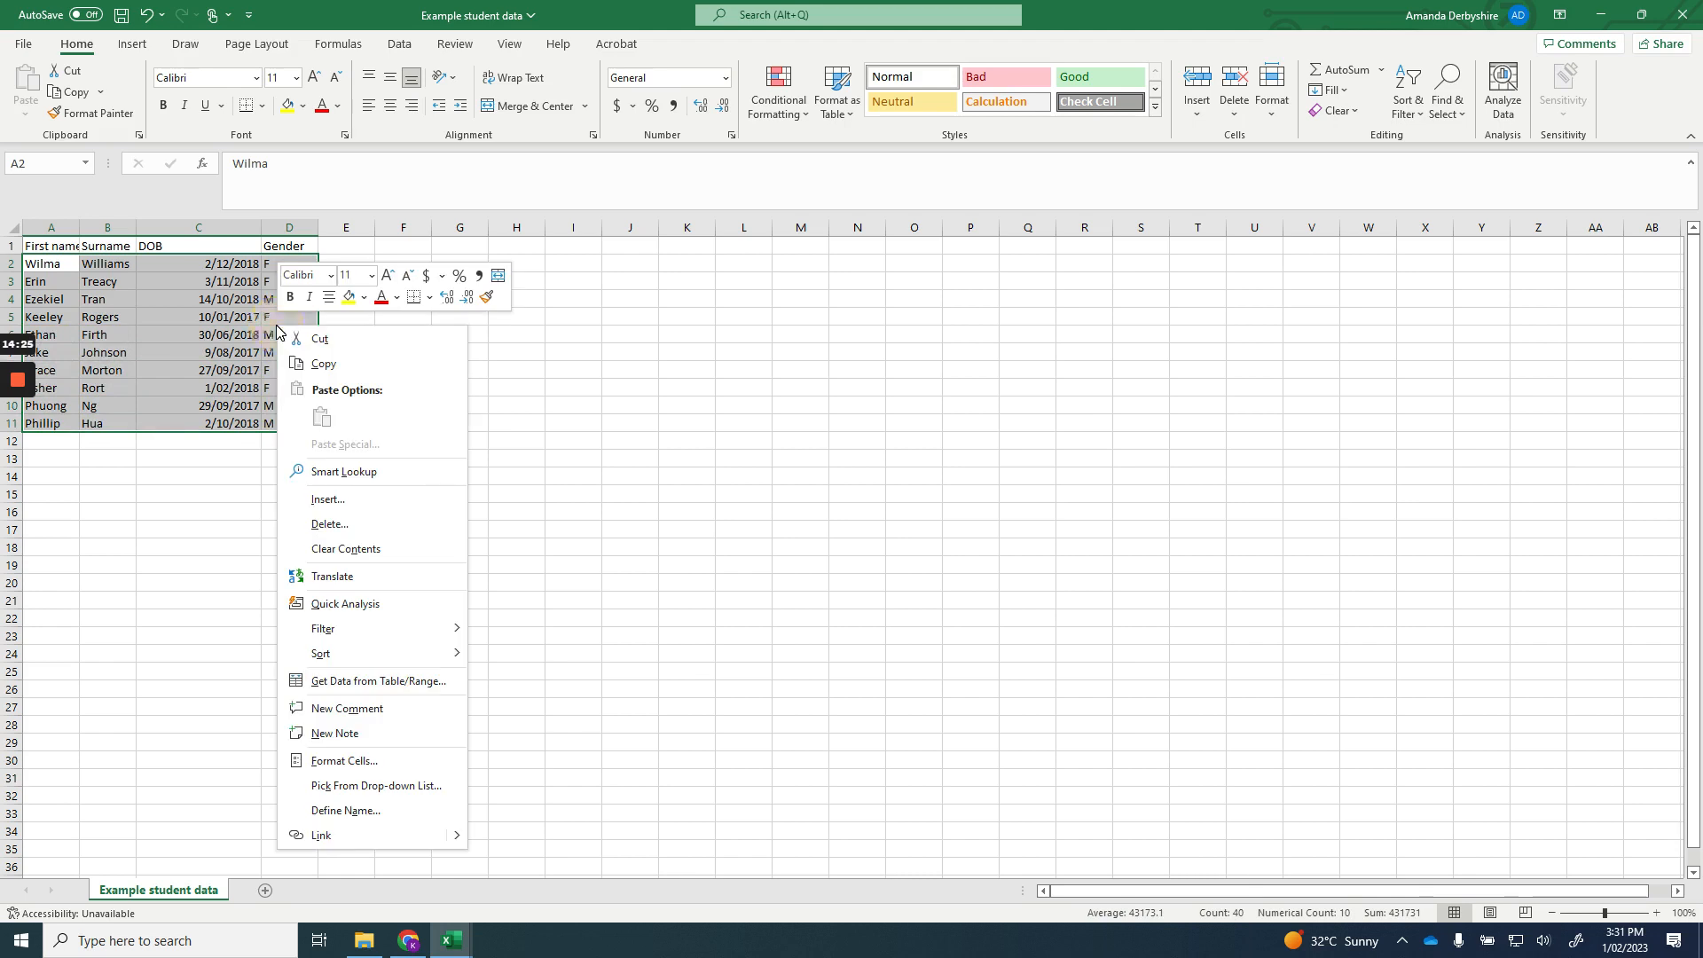
left_click(330, 365)
mouse_move(448, 940)
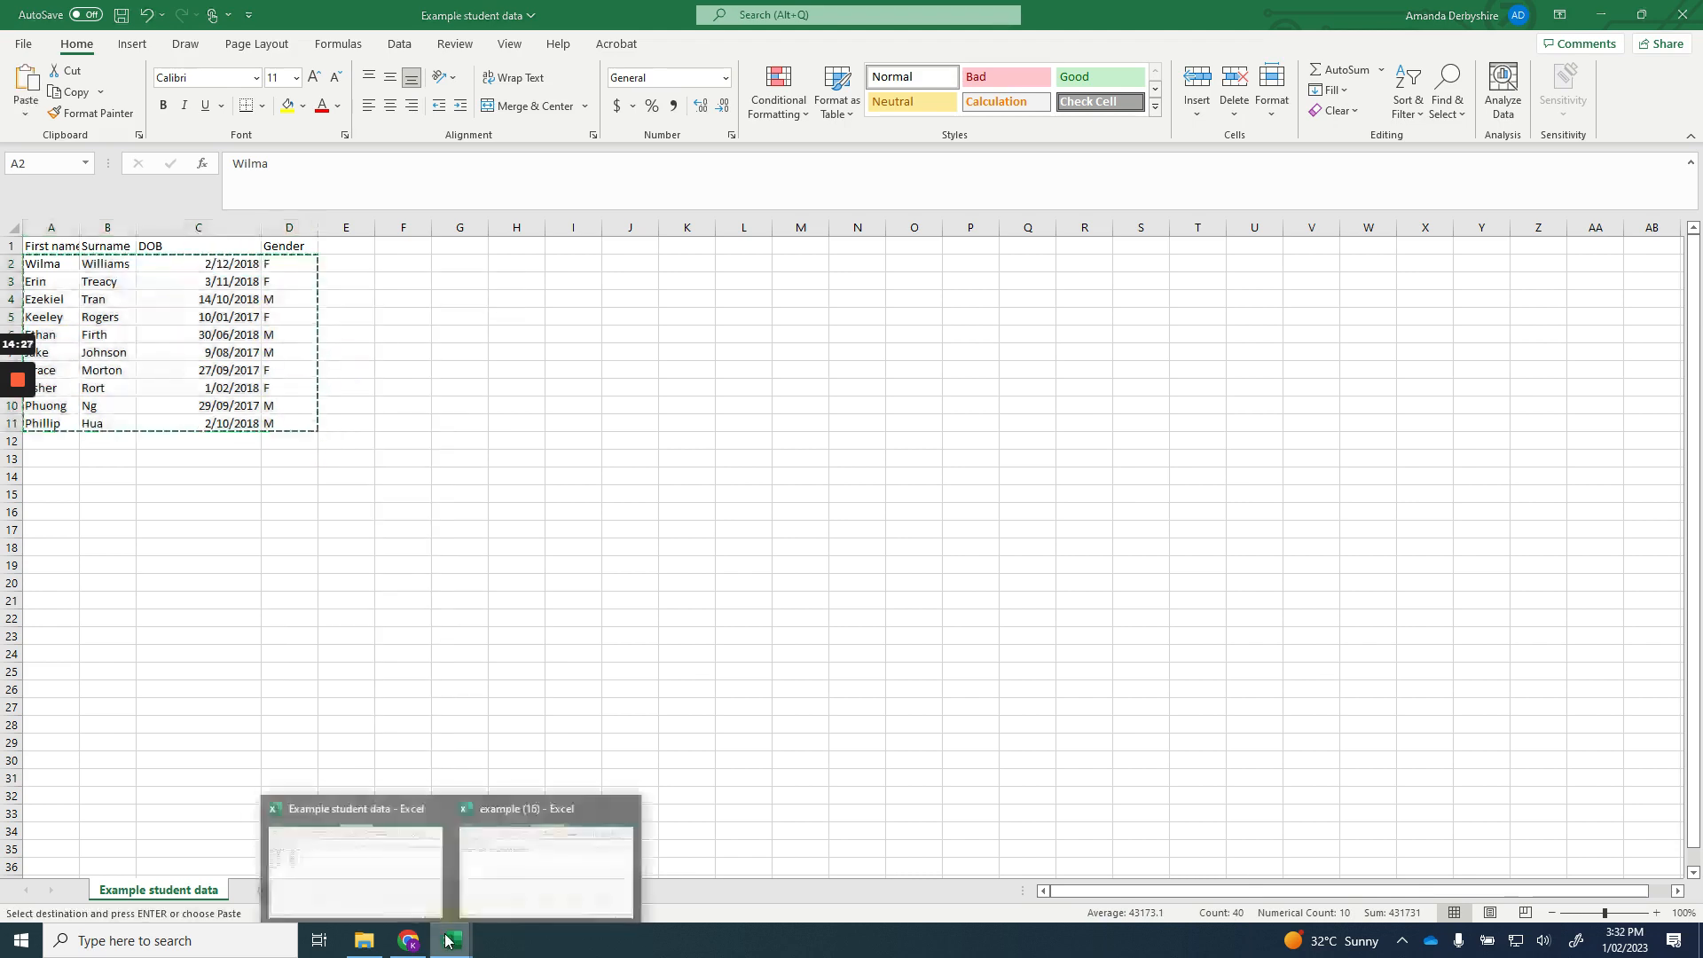
left_click(529, 891)
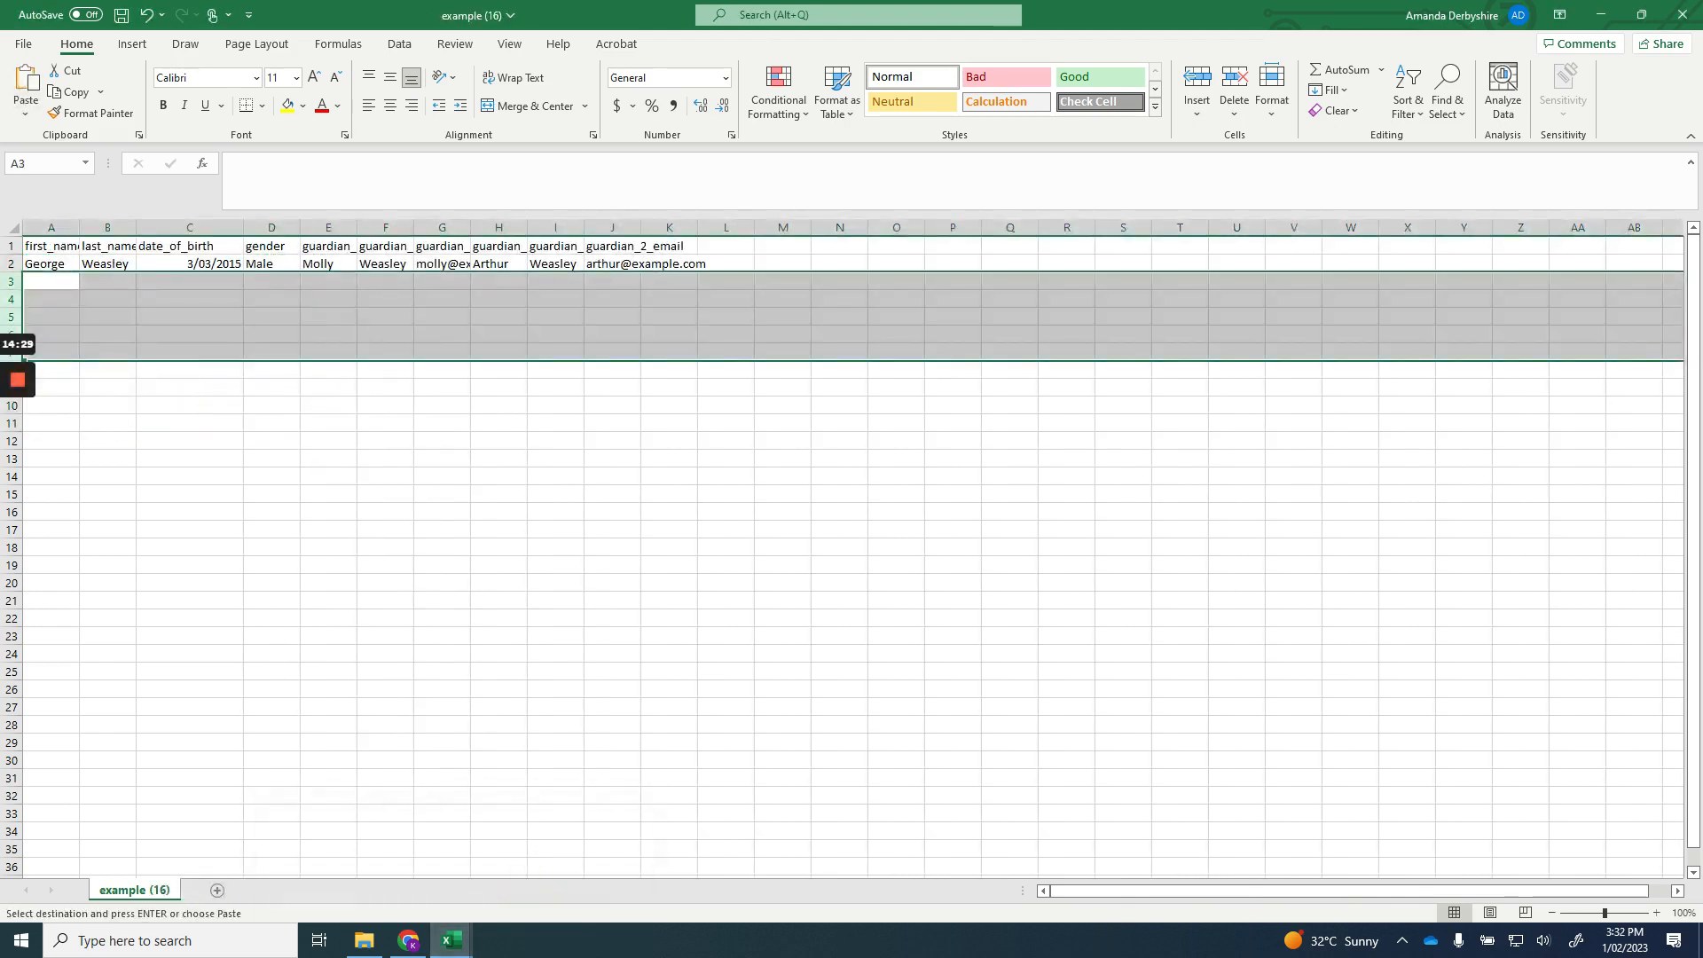
left_click(51, 281)
key("ctrl+v")
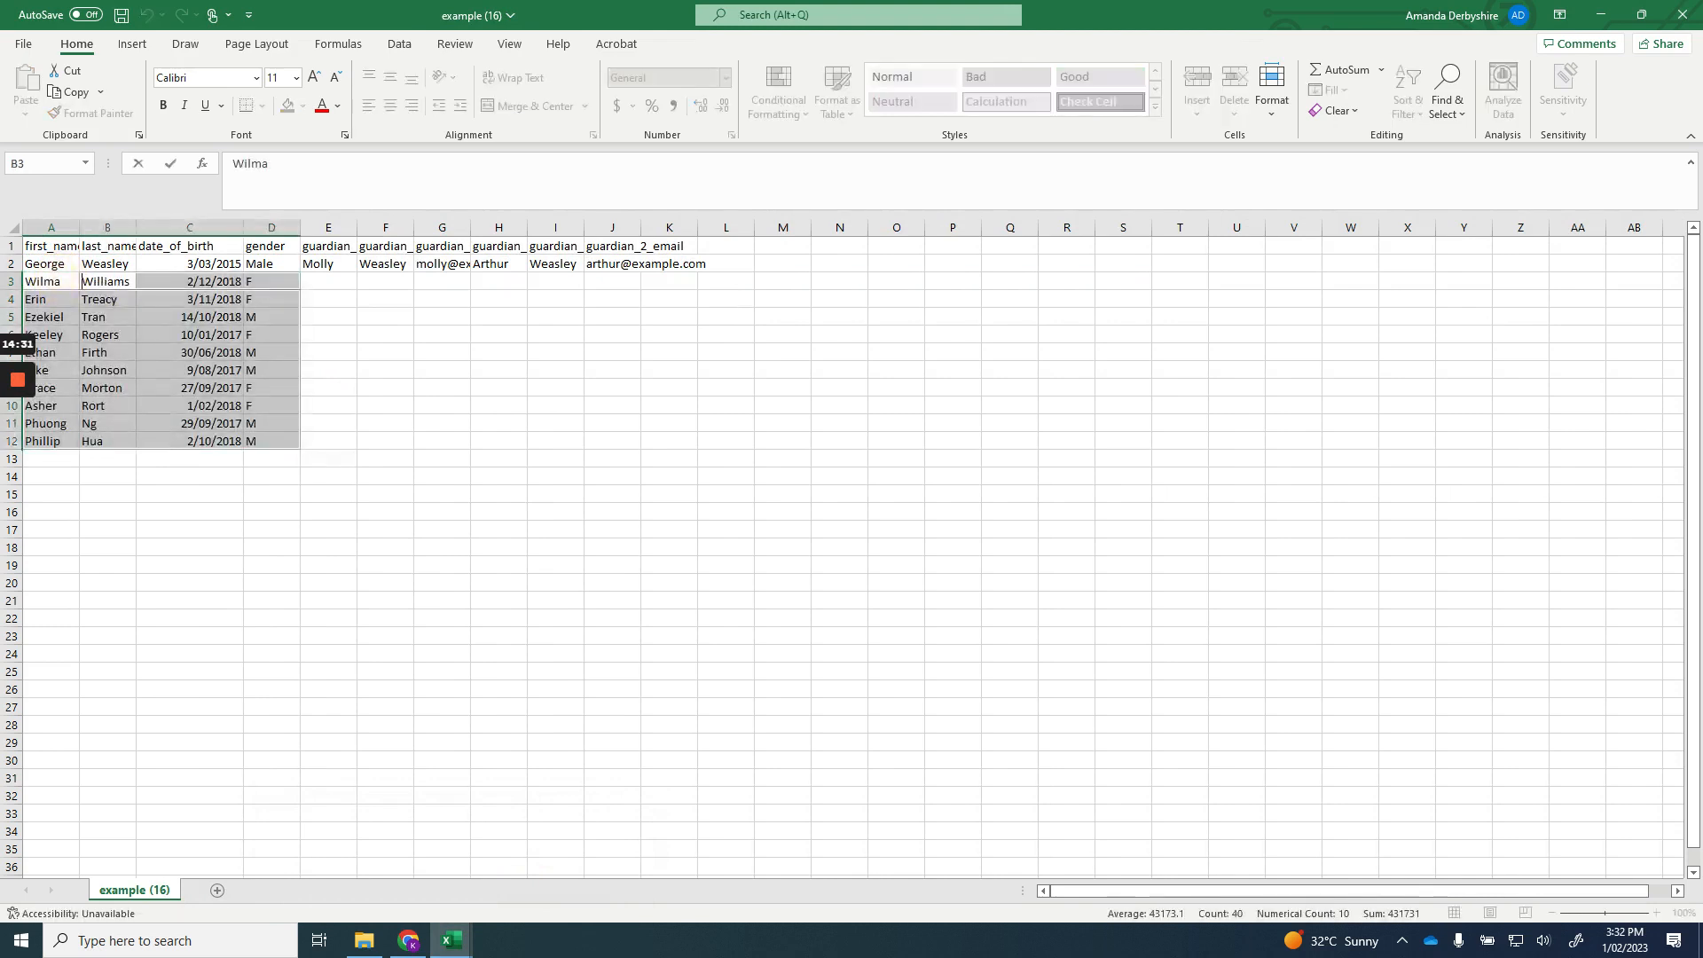
left_click(360, 457)
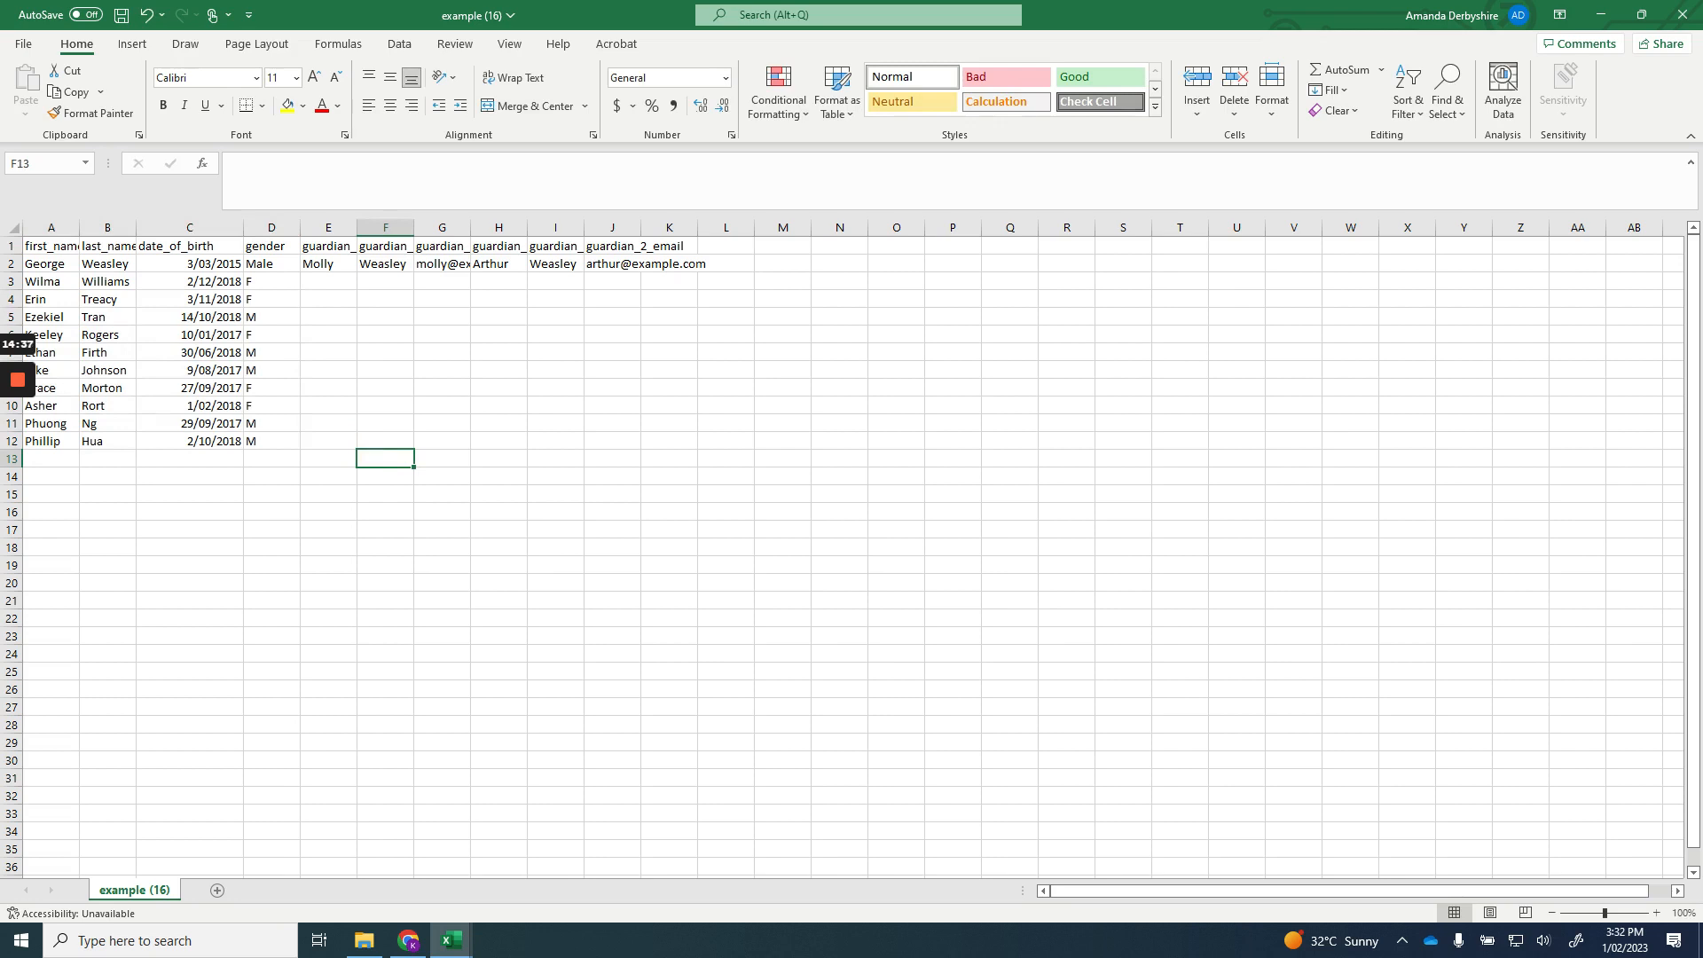
- Format dates in C3:C12 with the 14/03/2012 date type
left_click_drag(210, 282, 216, 440)
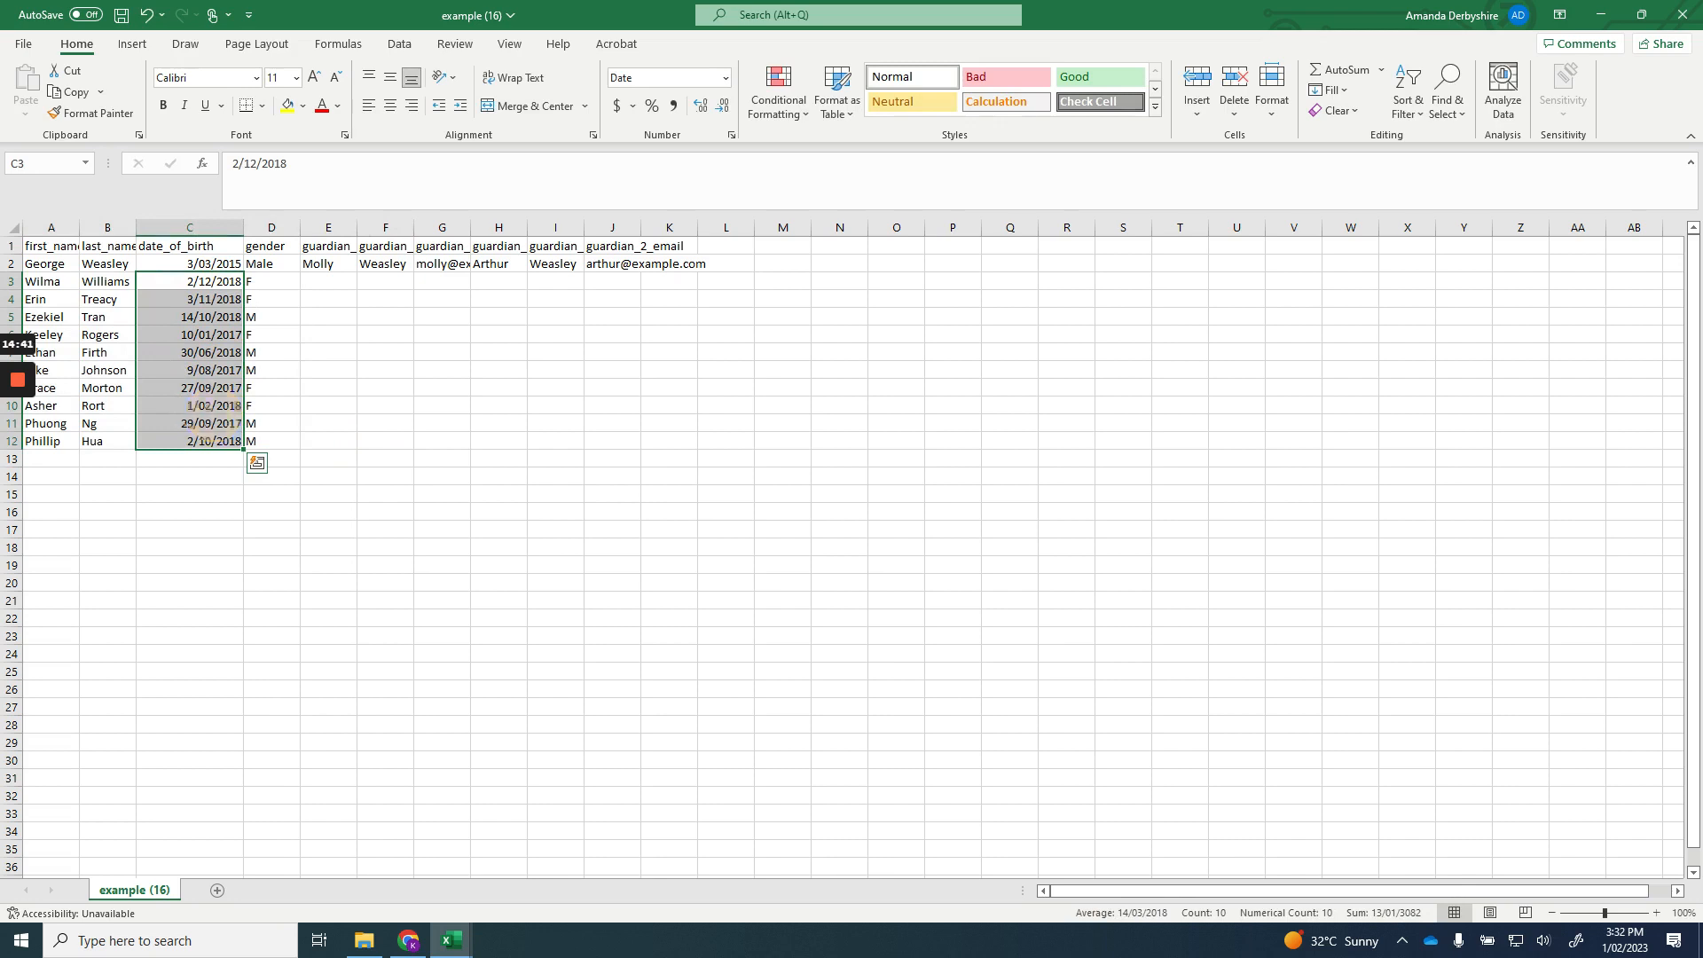
right_click(216, 383)
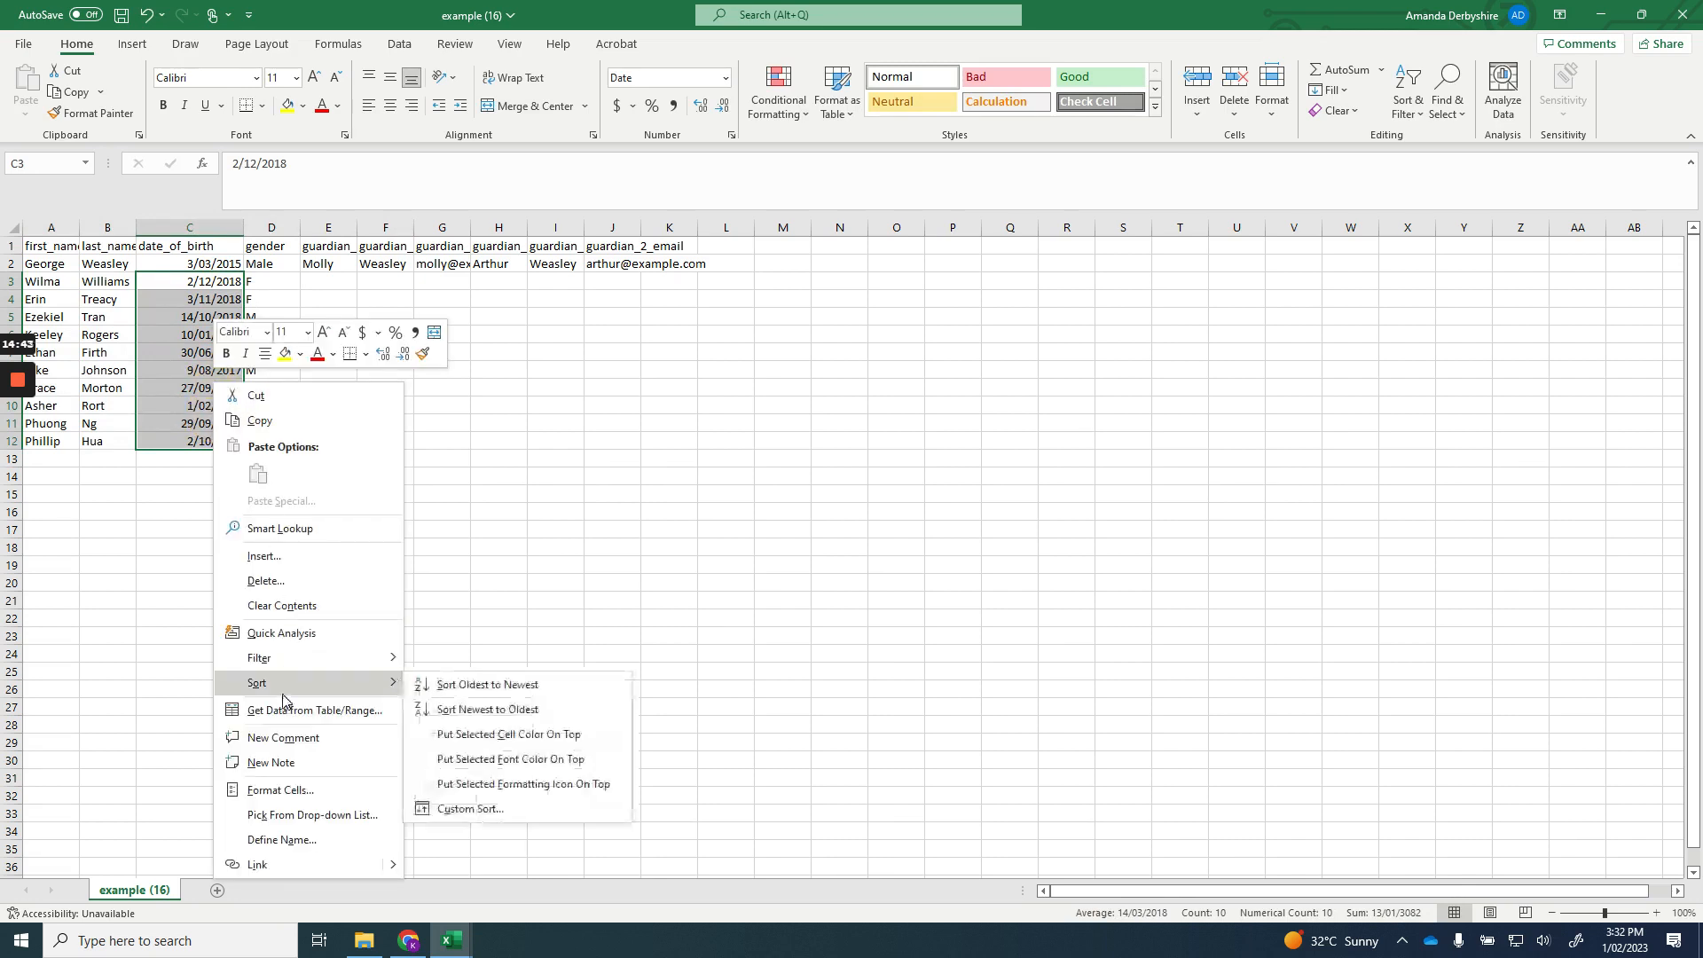
left_click(279, 790)
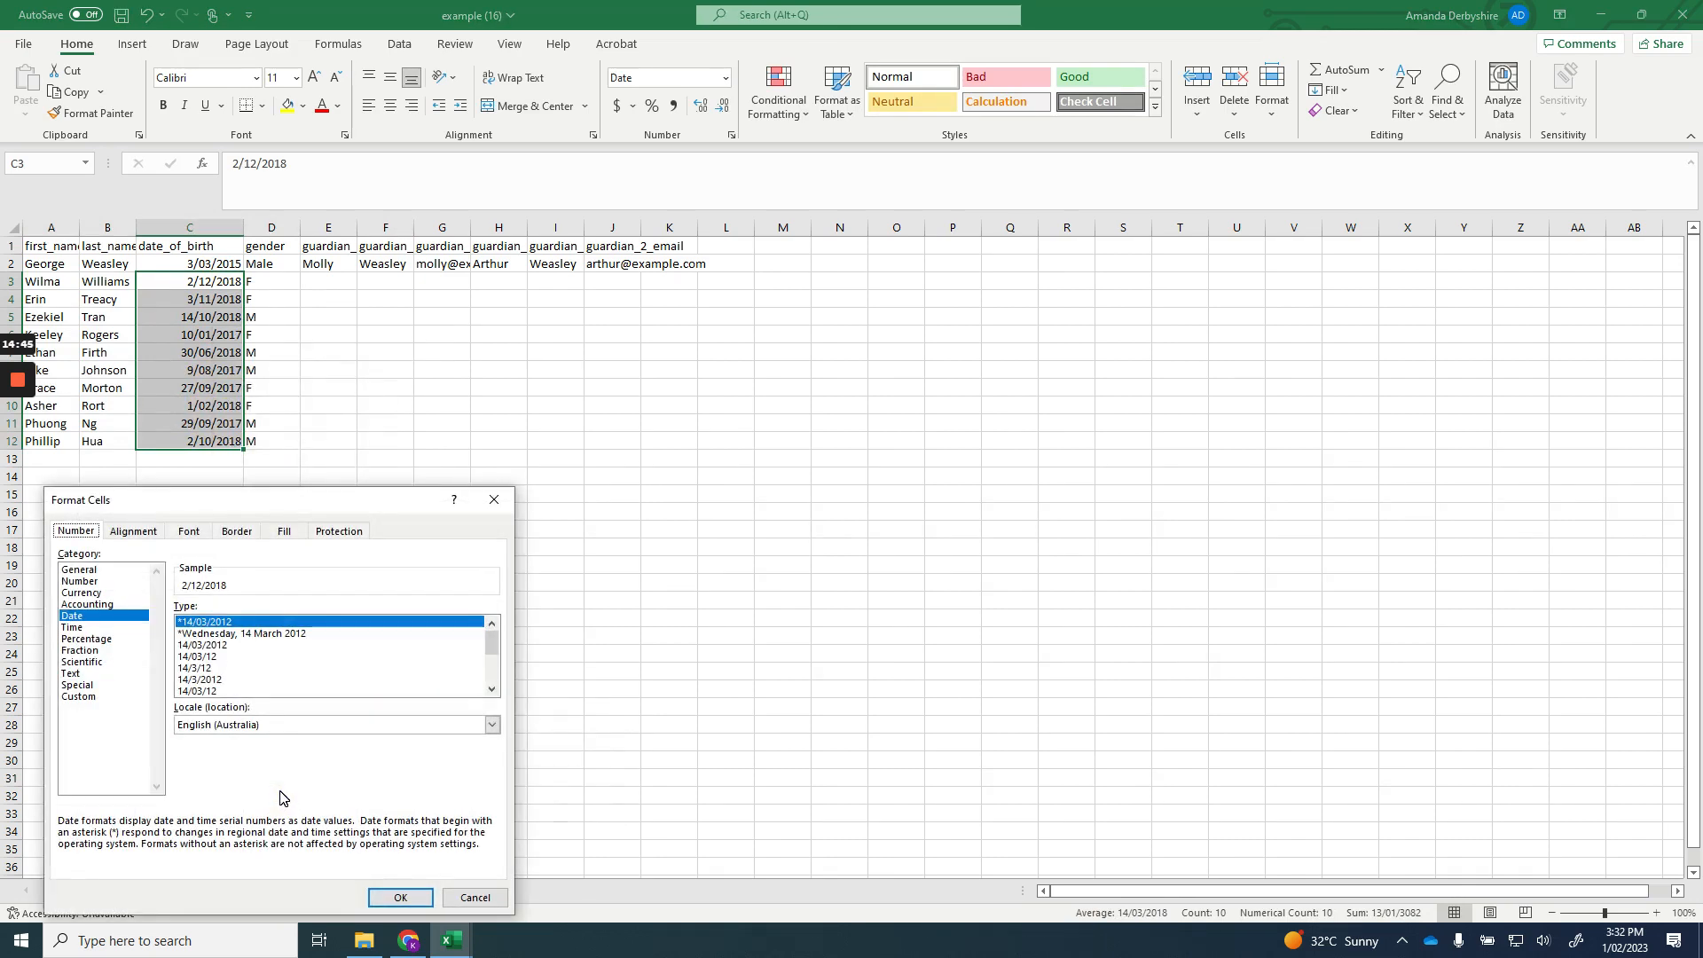
left_click(71, 618)
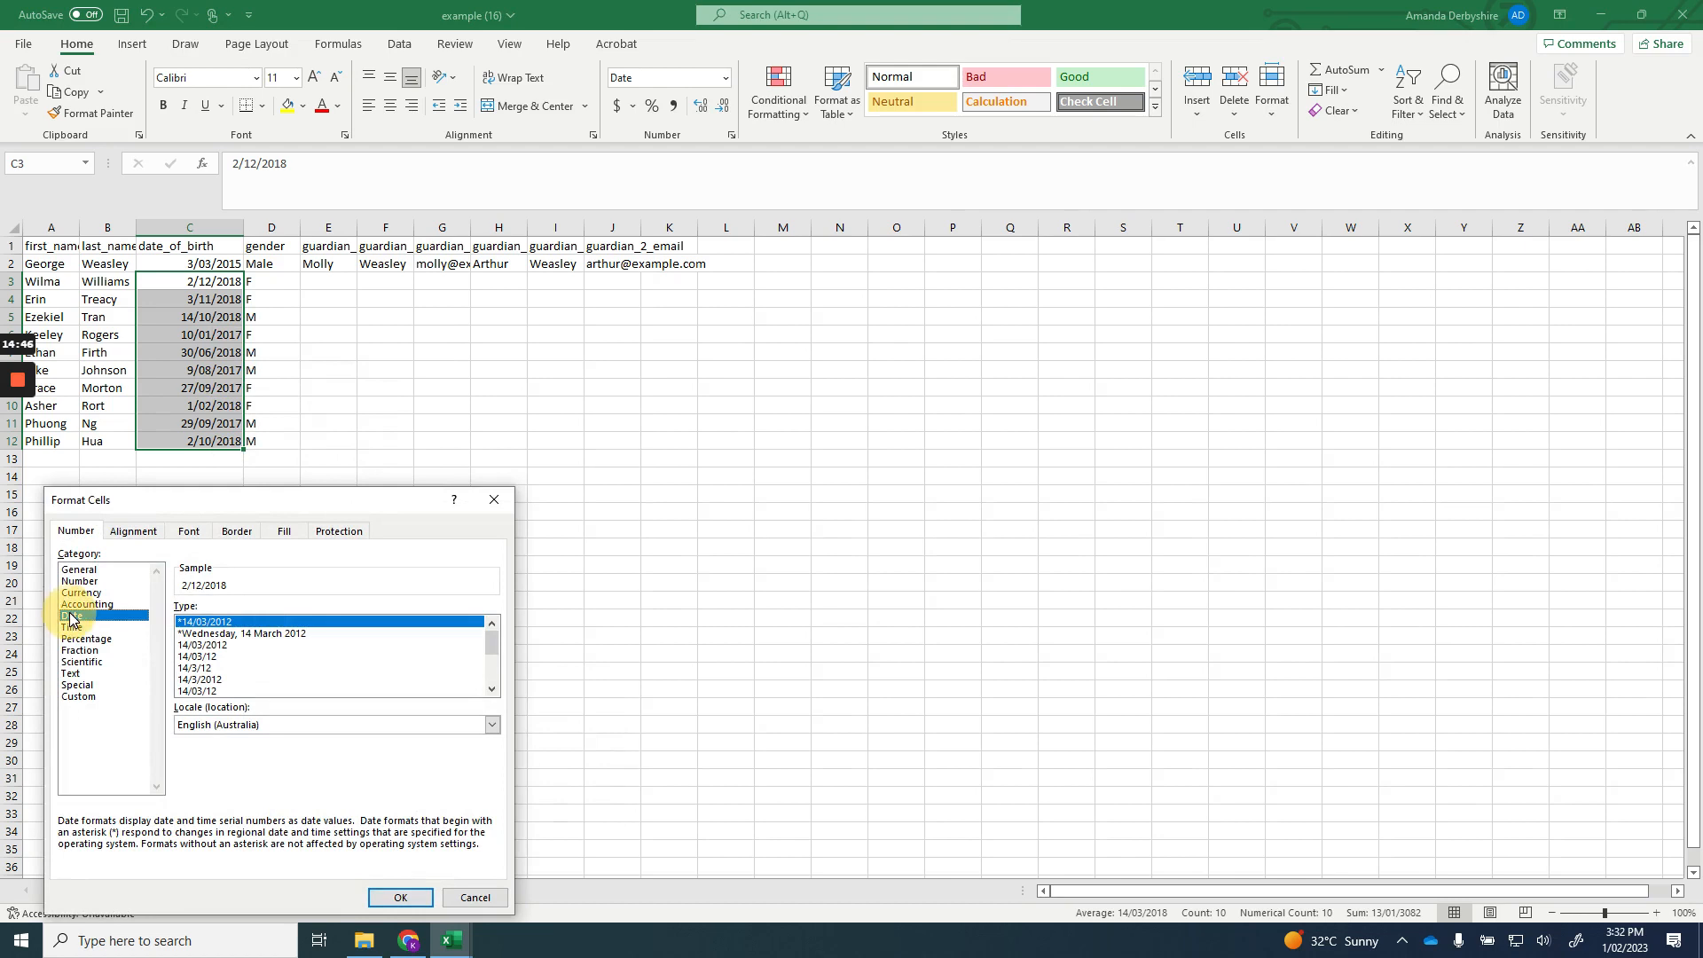
left_click(206, 646)
left_click(399, 899)
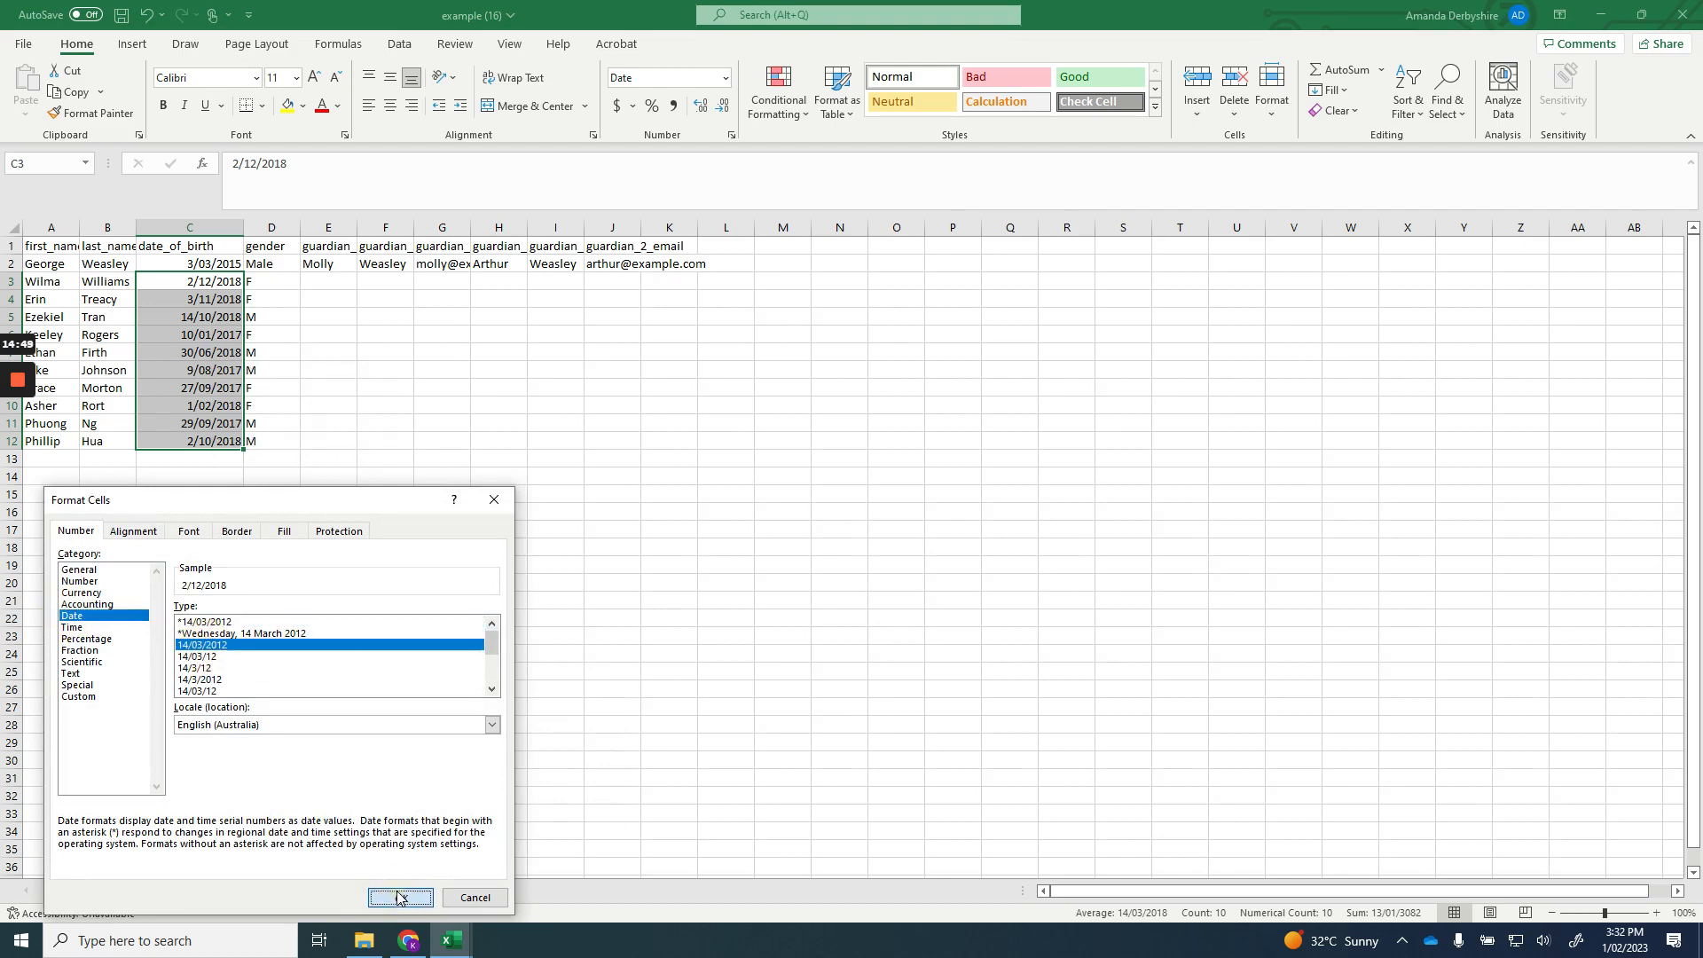
left_click(499, 512)
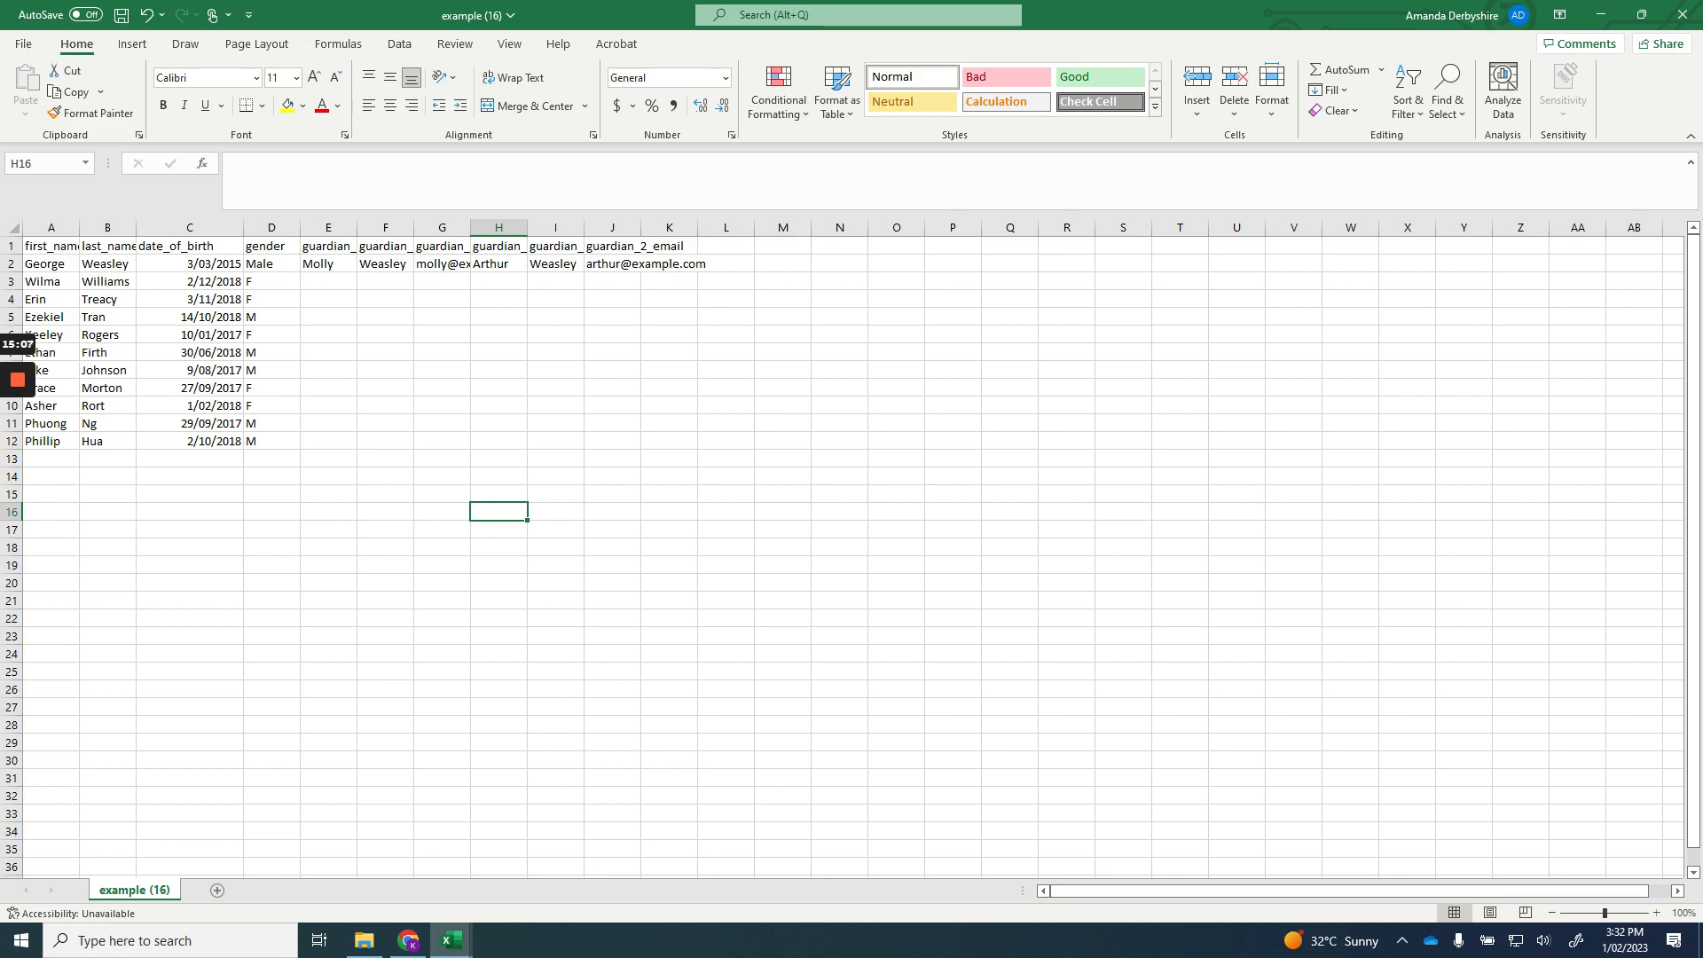
- Upload example (16).csv into the Kindergarten 2023 classroom and submit the import
left_click(408, 940)
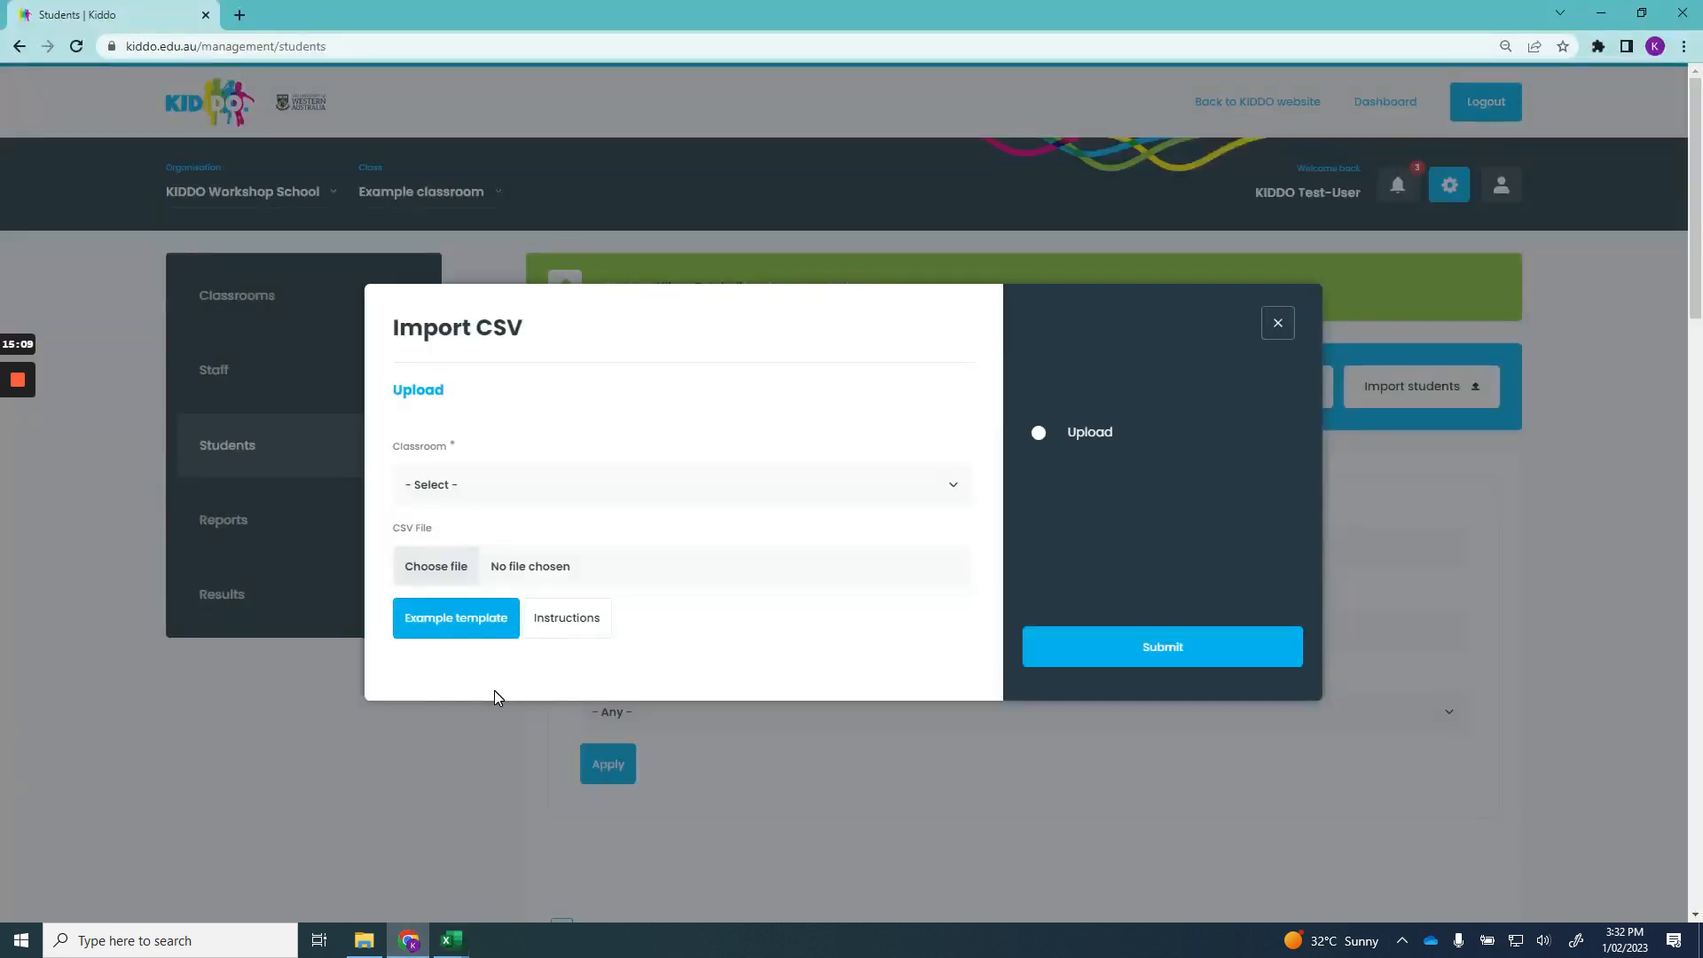
left_click(437, 565)
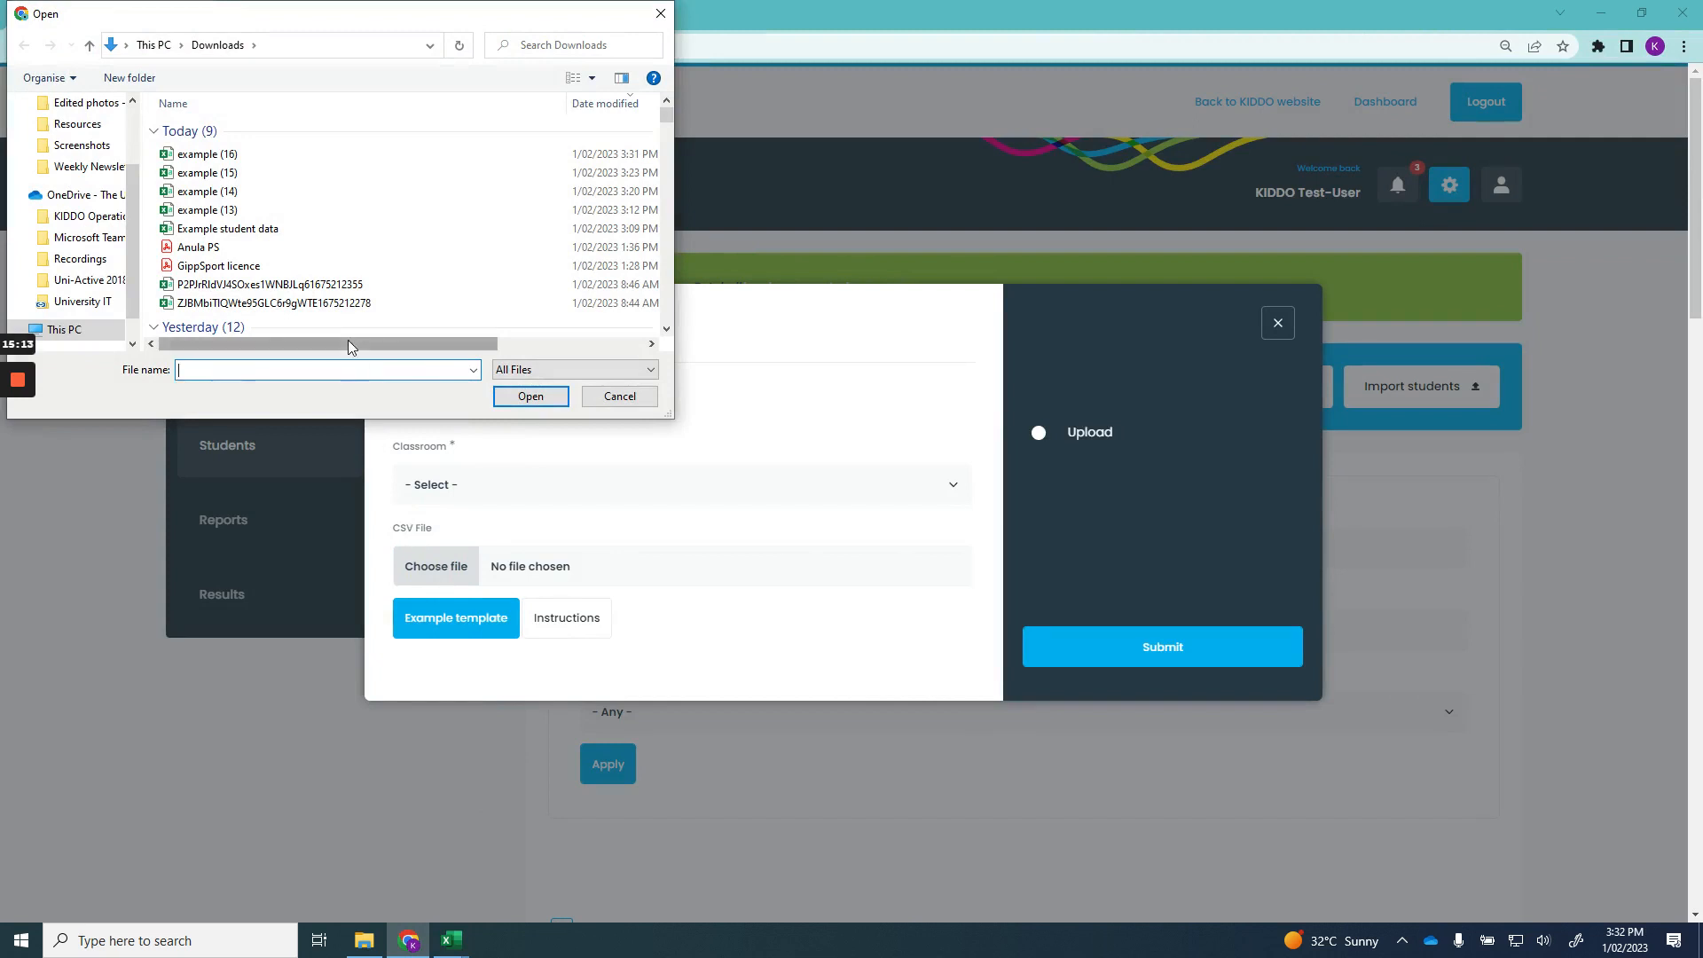
left_click(209, 154)
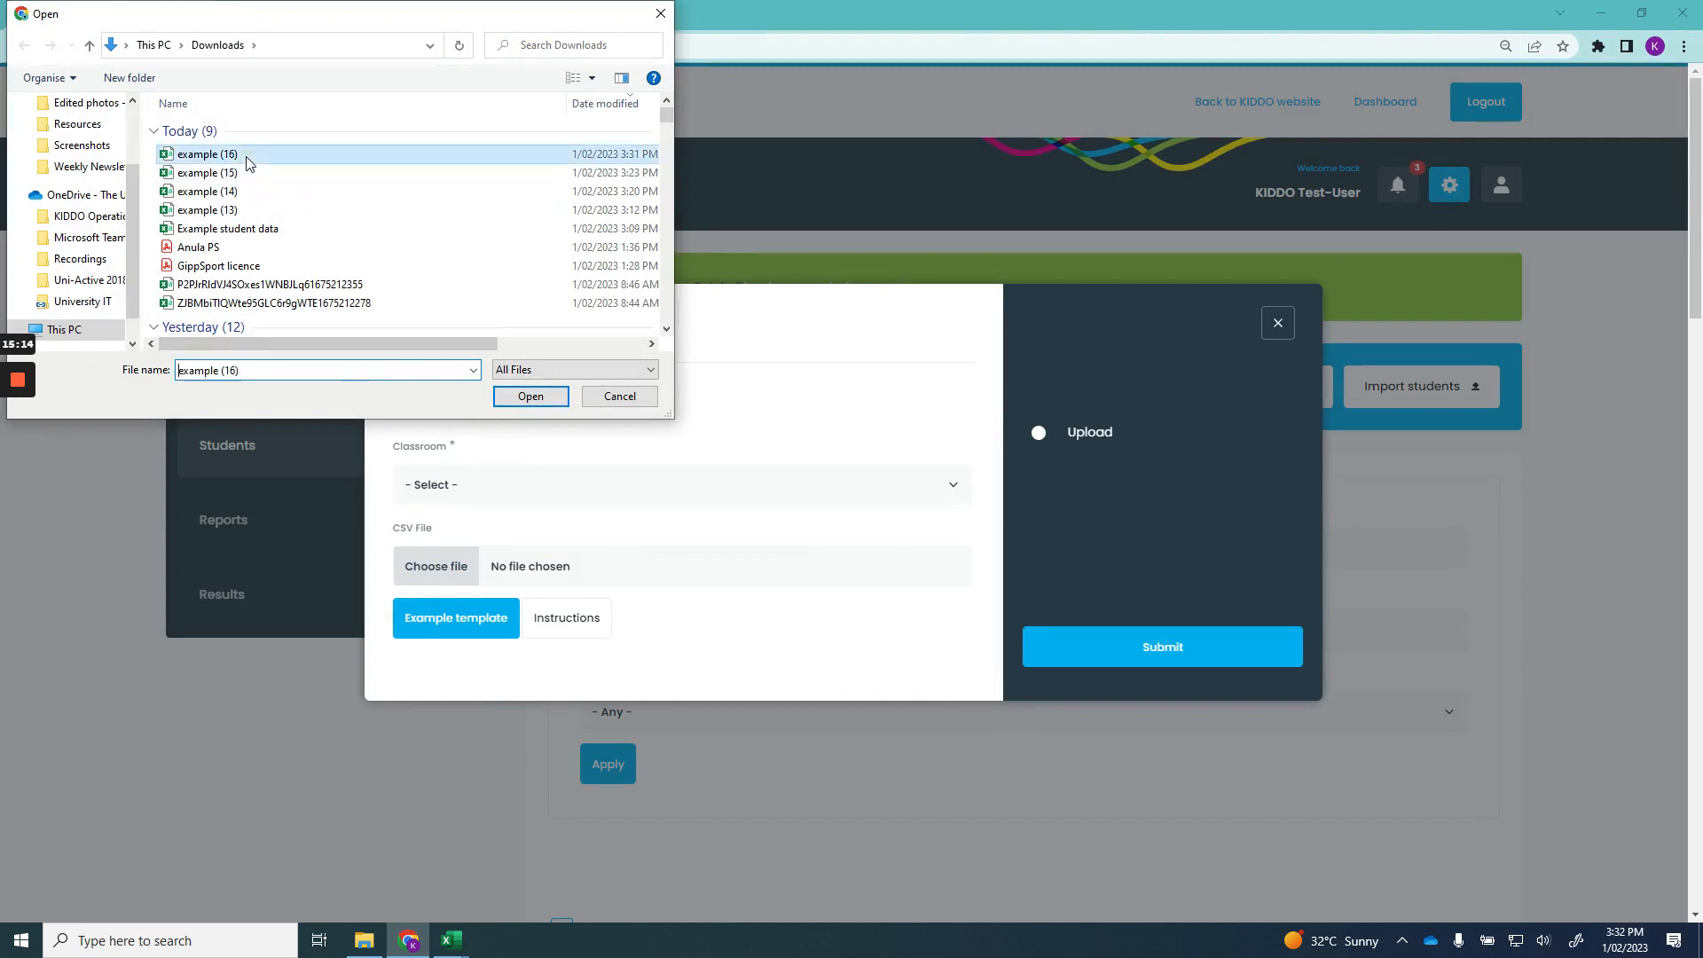
left_click(518, 399)
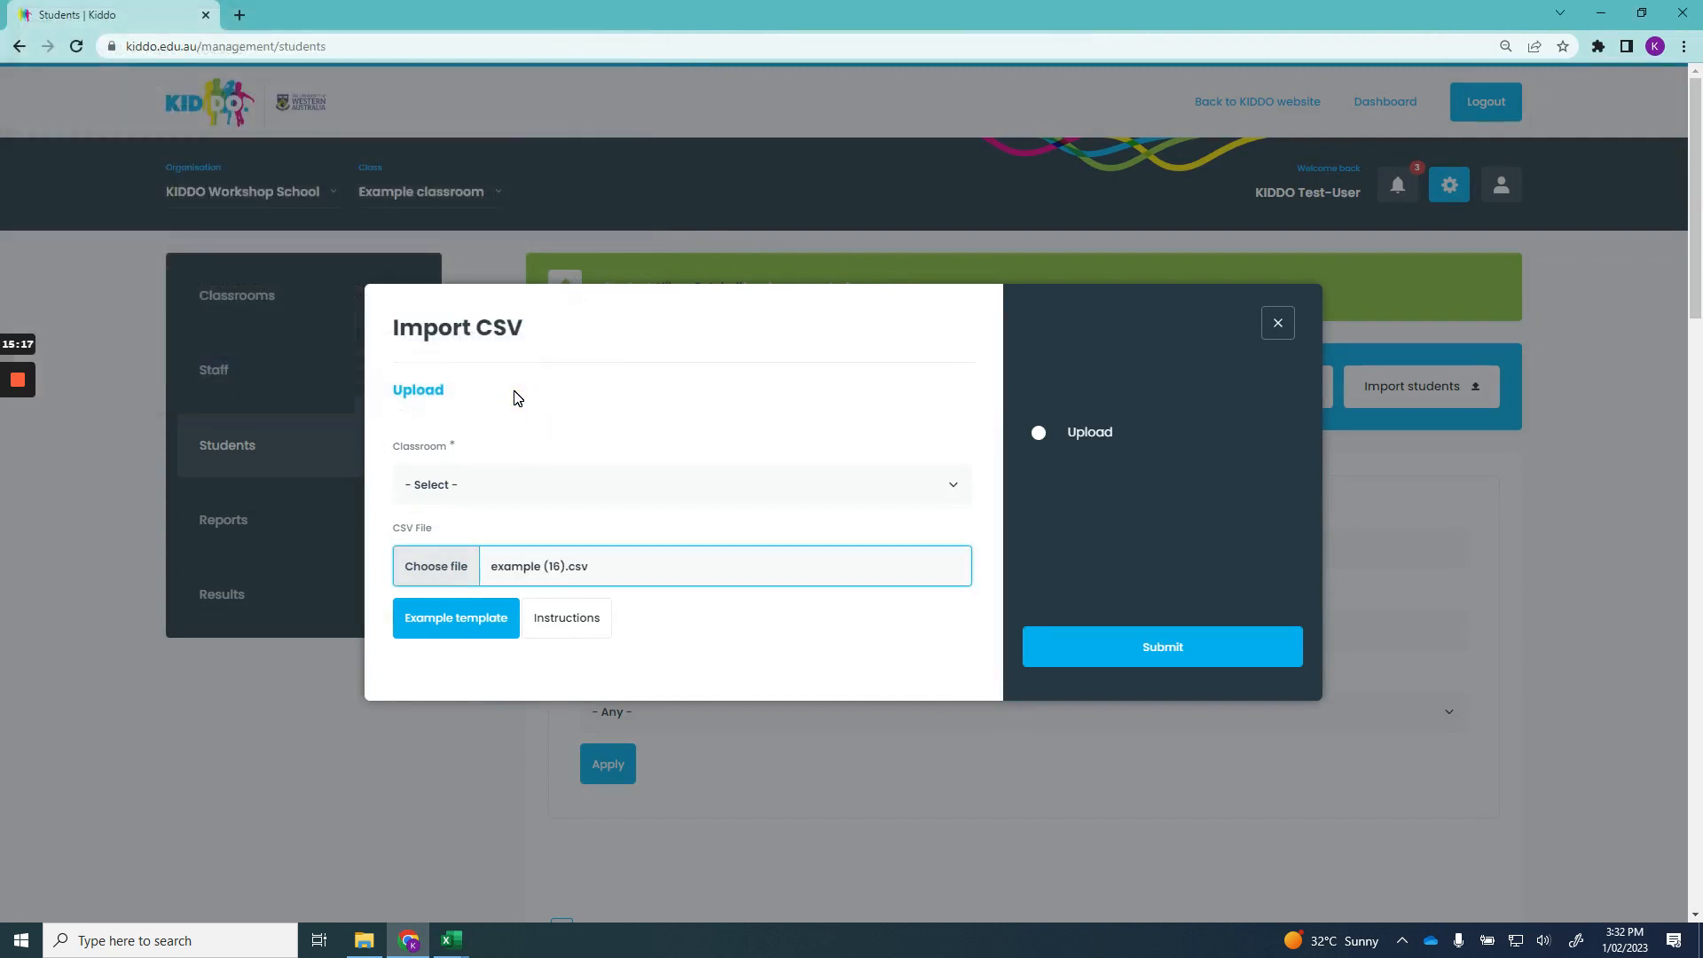
left_click(508, 488)
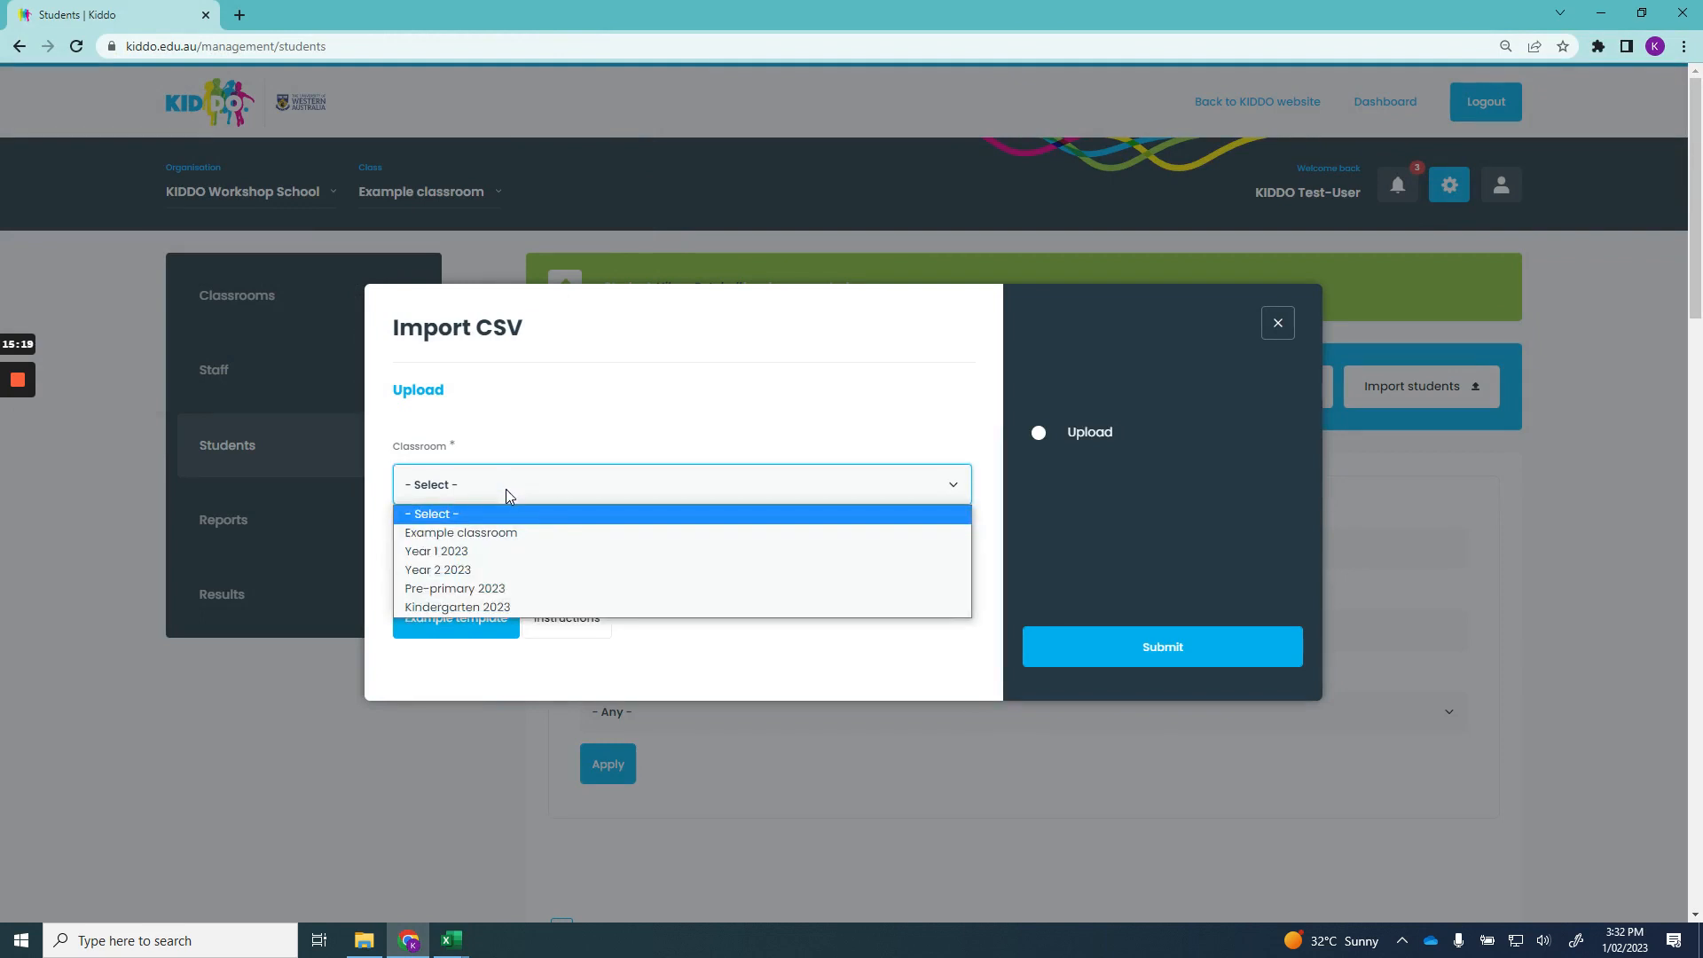
left_click(533, 607)
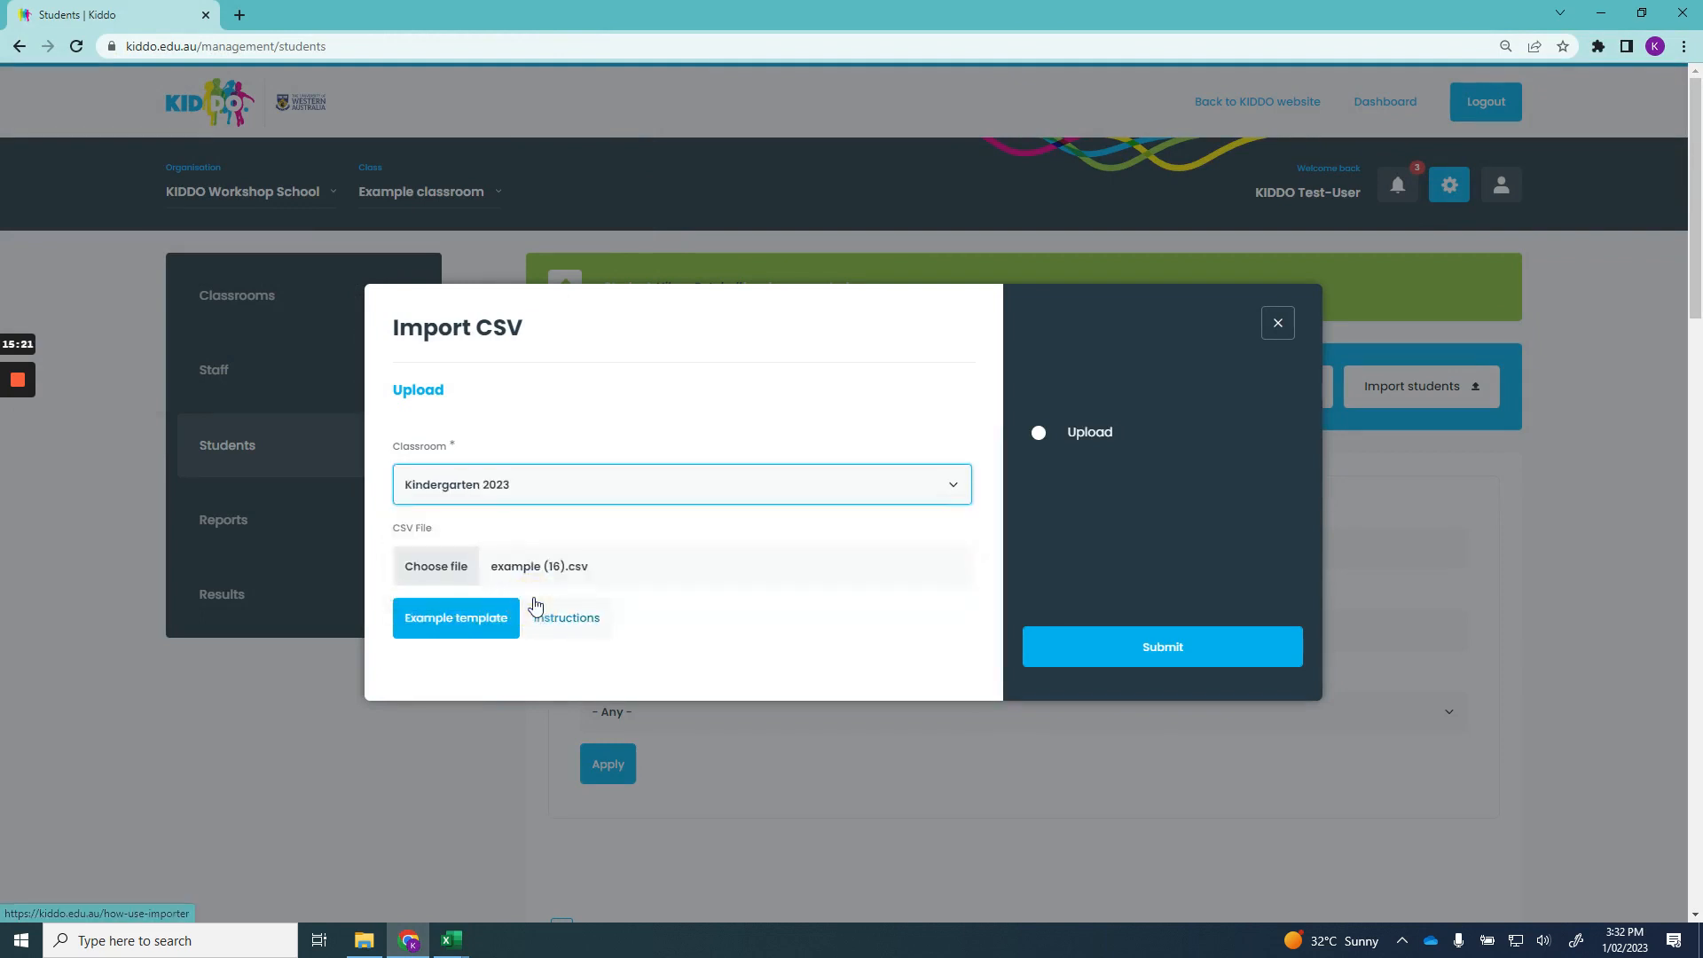
left_click(1083, 654)
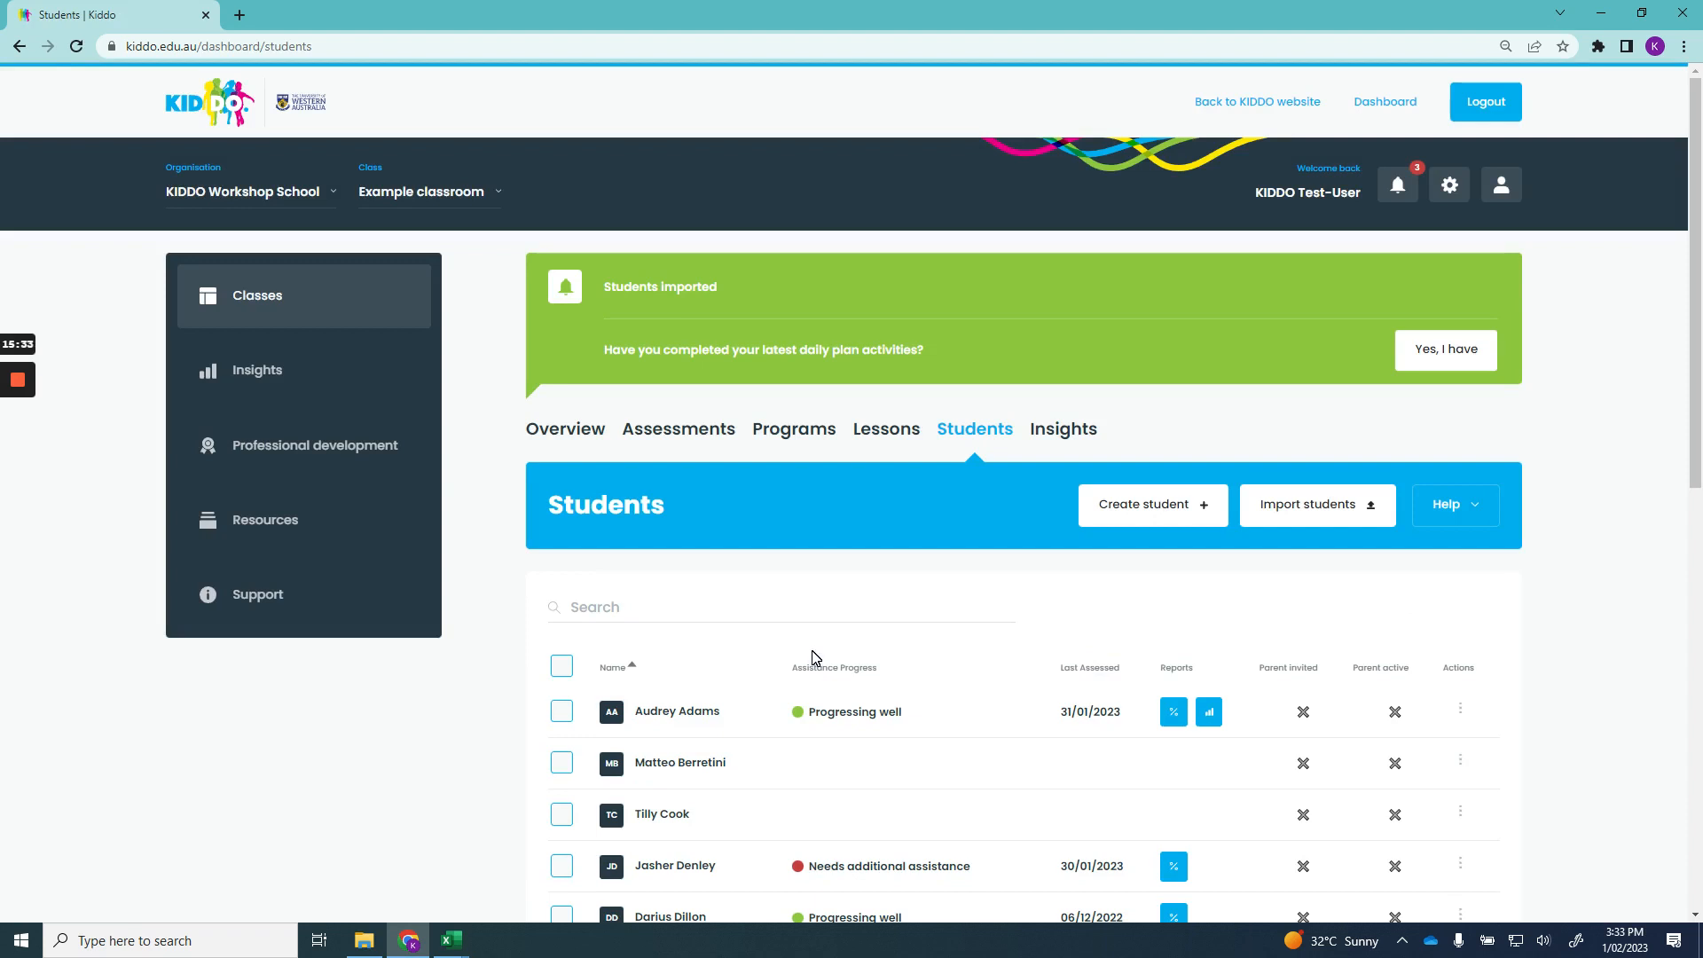
left_click(1450, 188)
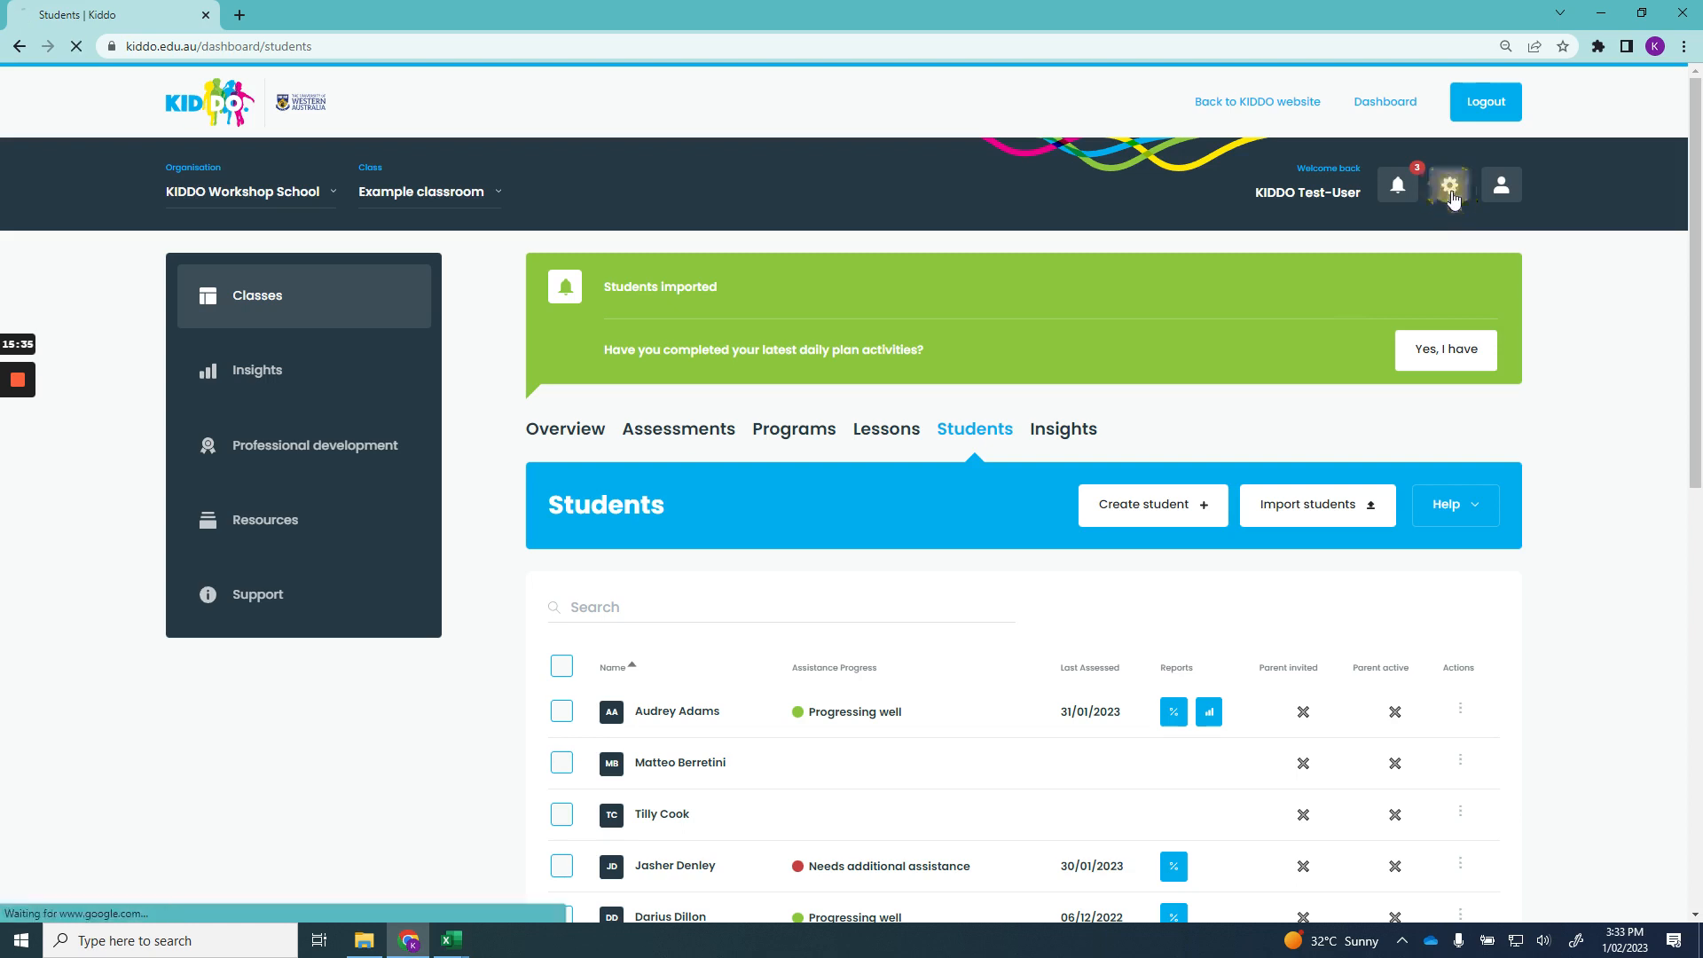
- Filter the Students list to the Pre-primary 2023 classroom
left_click(929, 398)
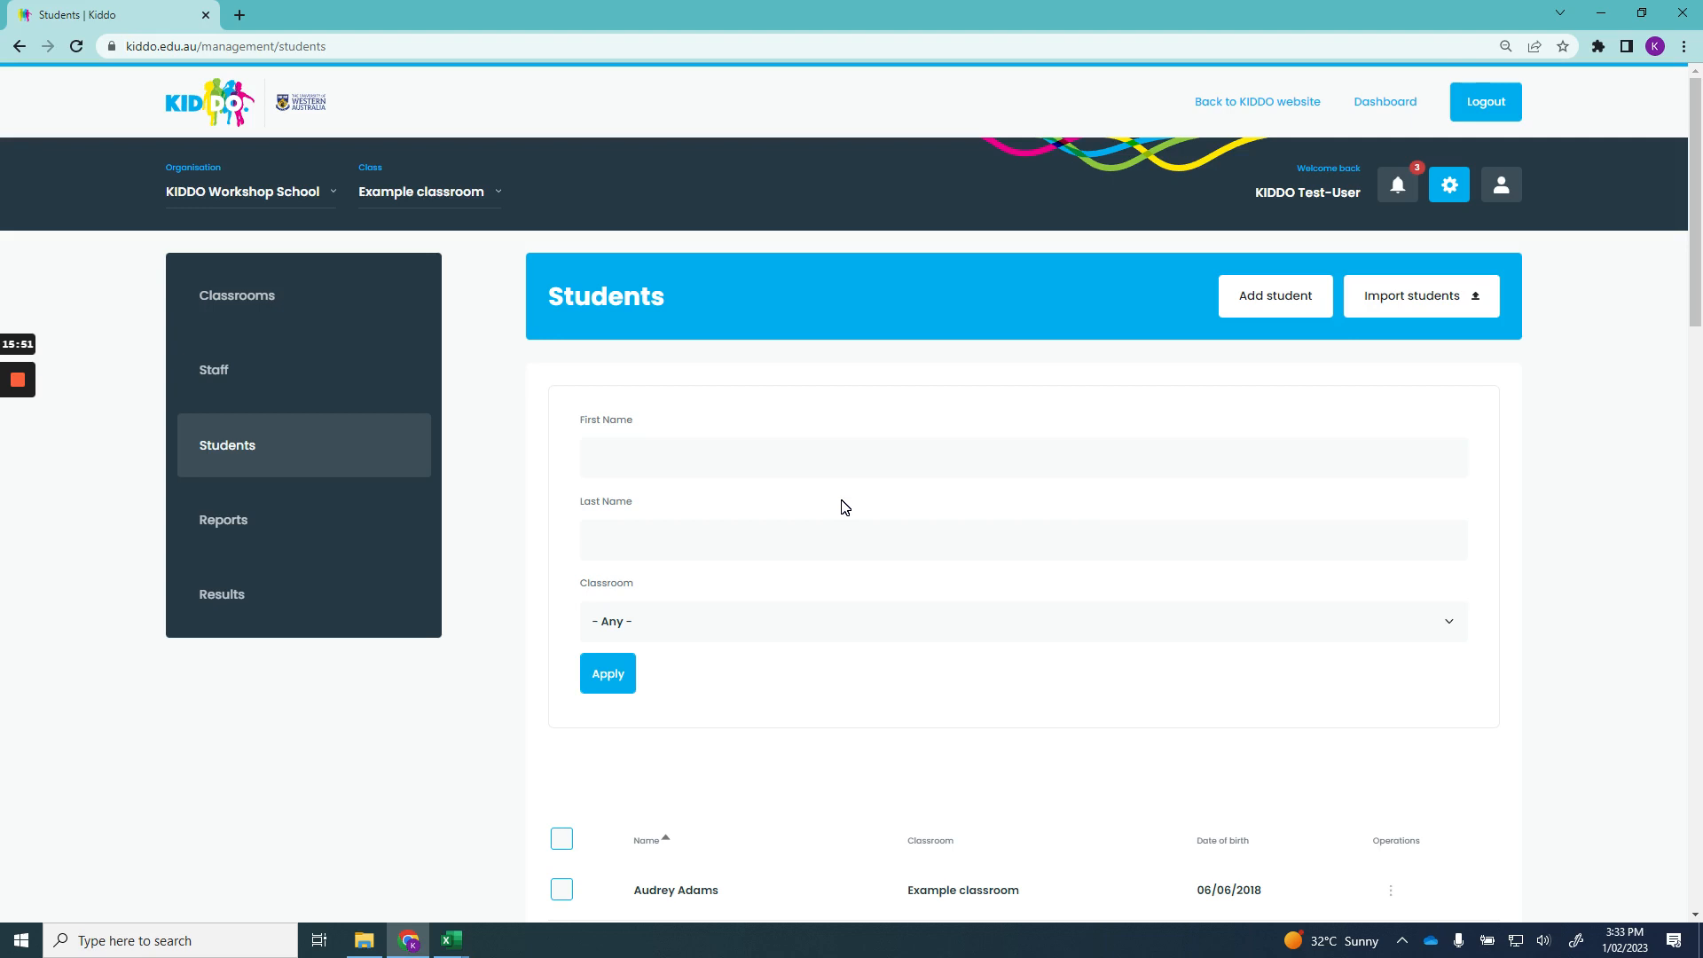
scroll(843, 506, "down", 3)
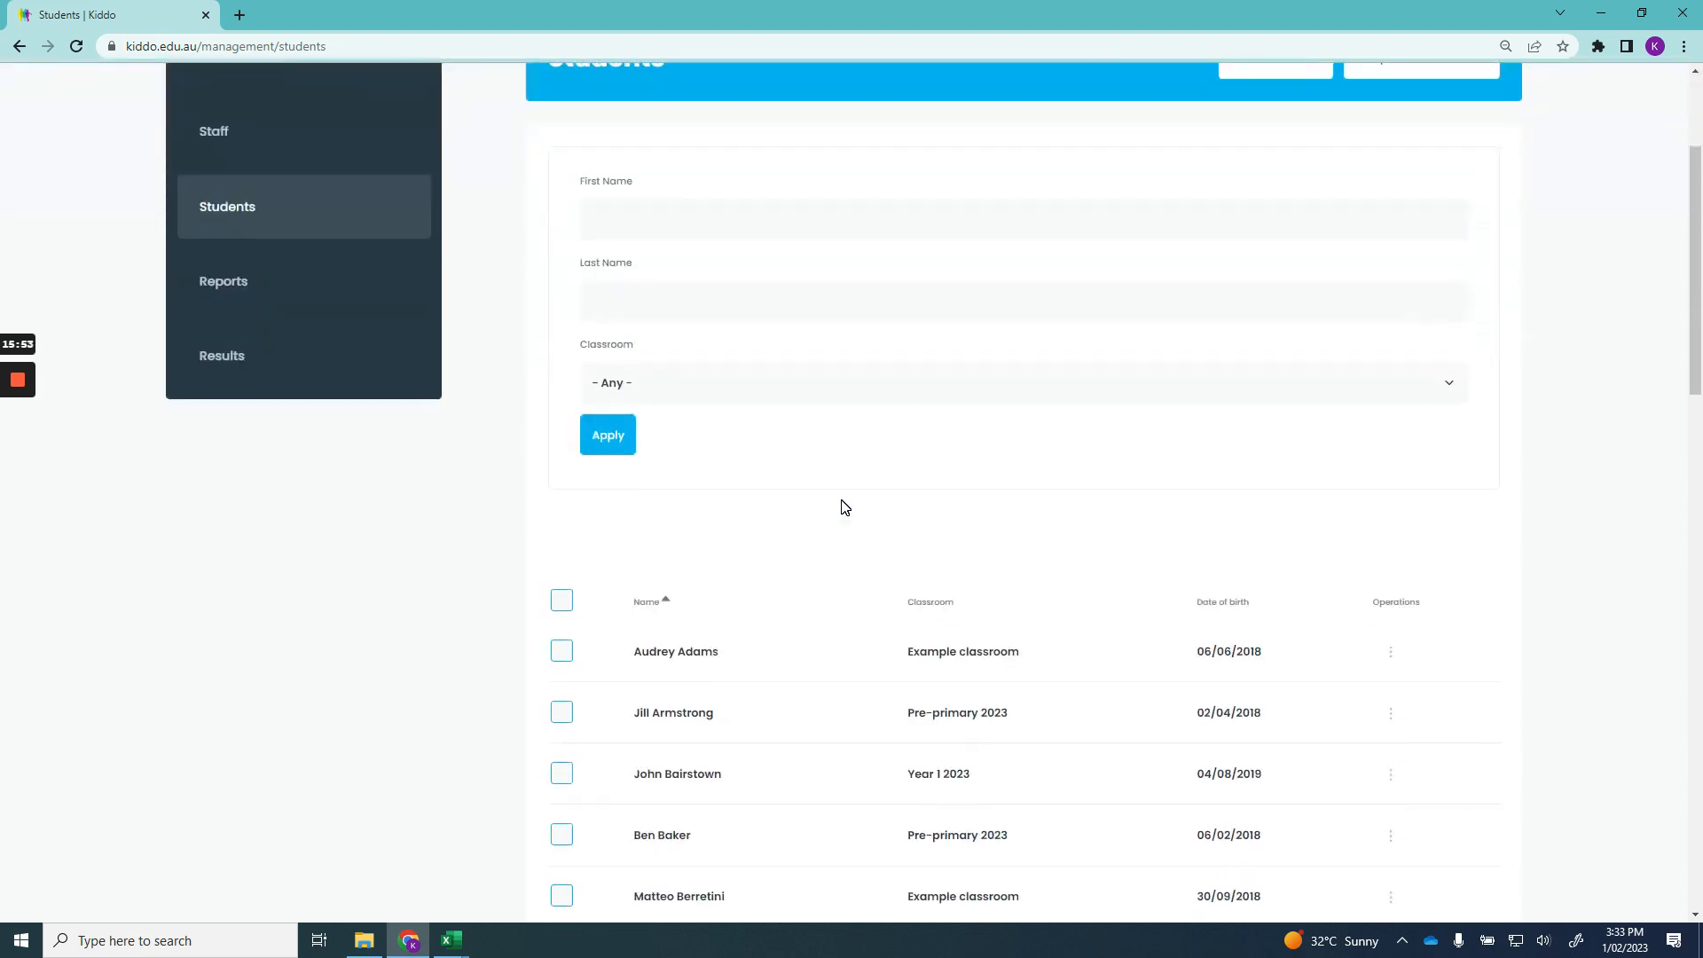
scroll(843, 506, "down", 2)
scroll(843, 506, "up", 1)
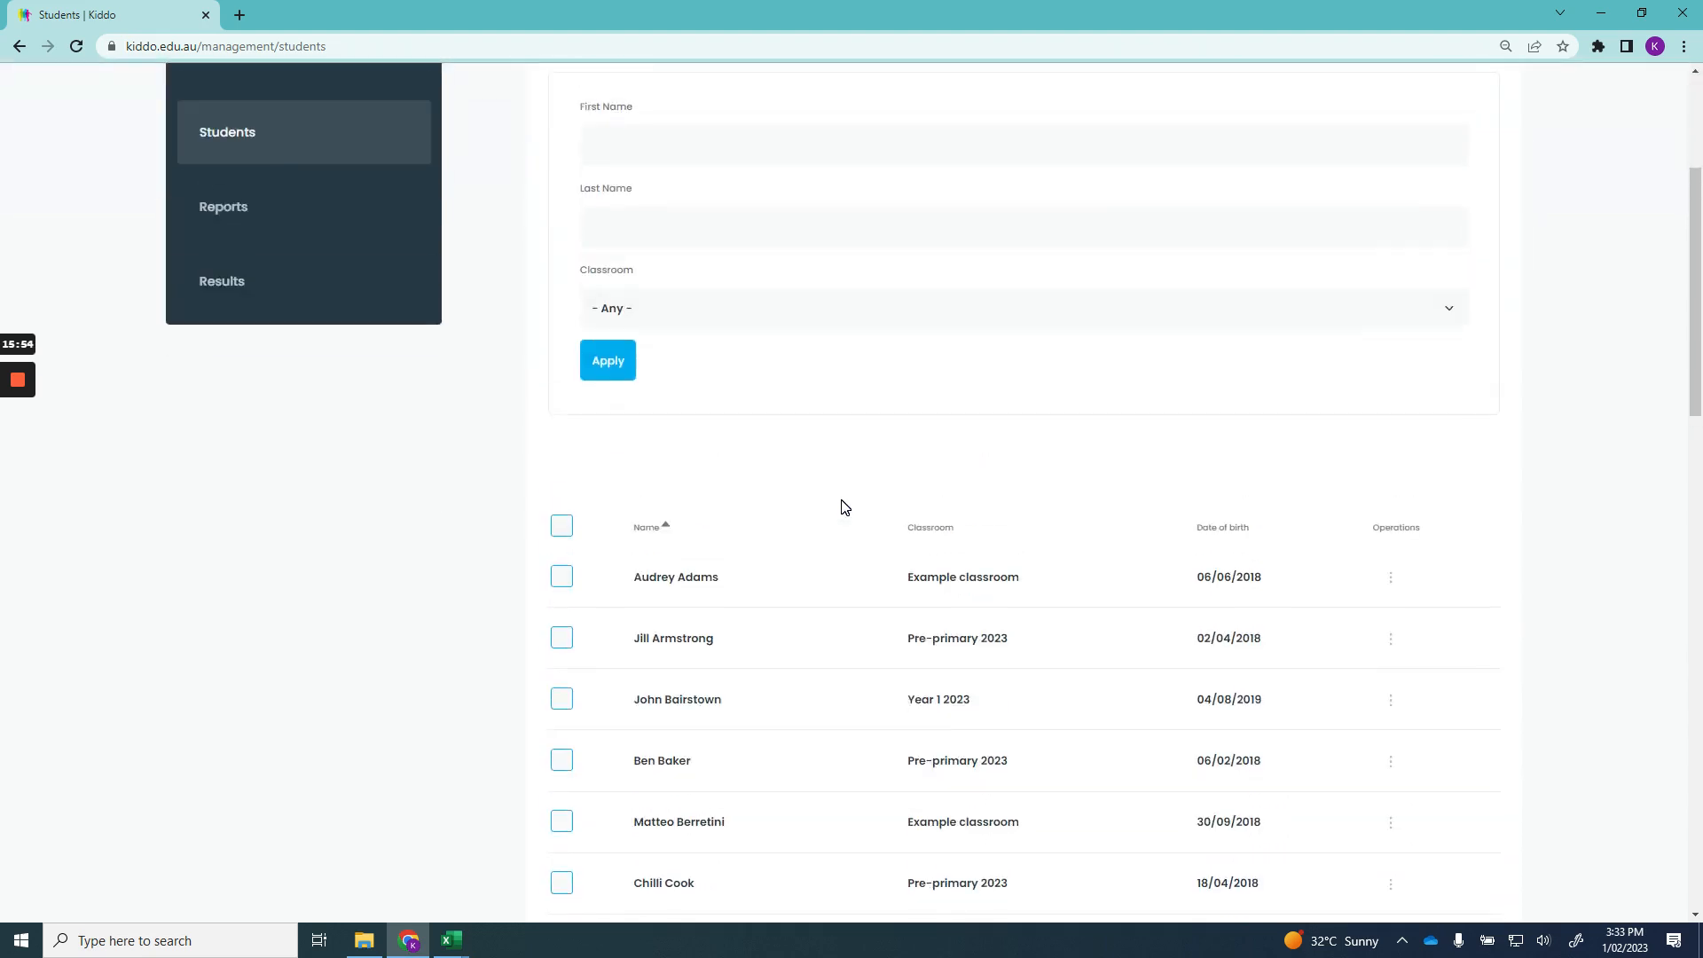
left_click(832, 309)
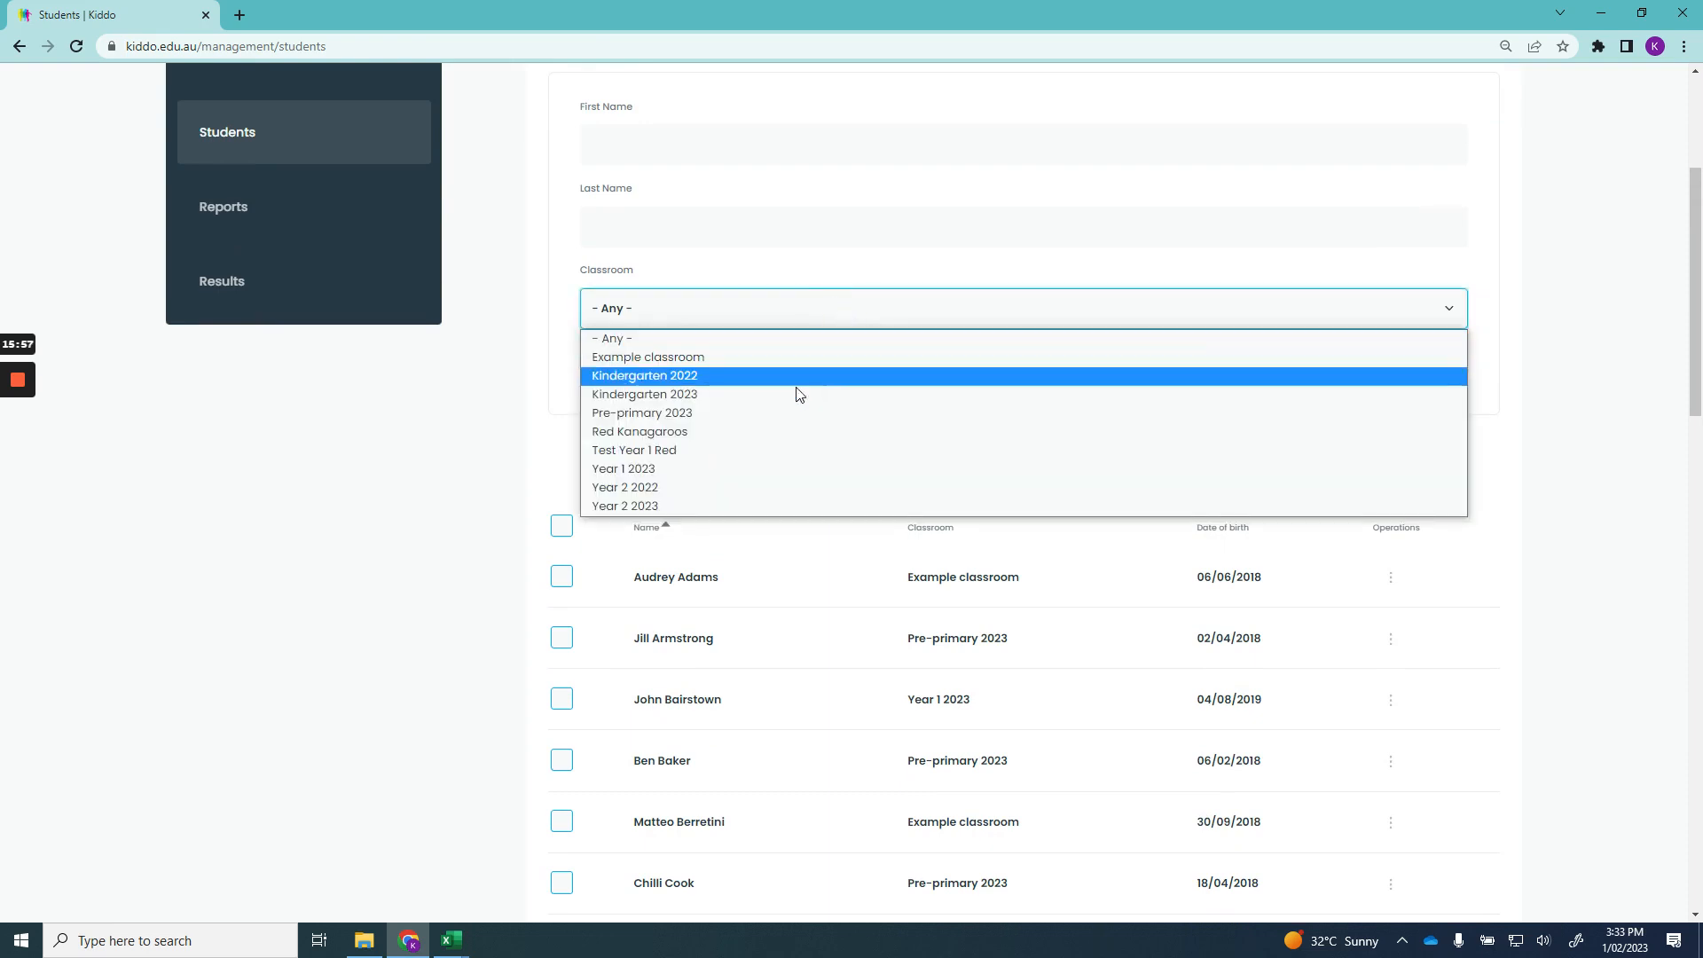
left_click(789, 412)
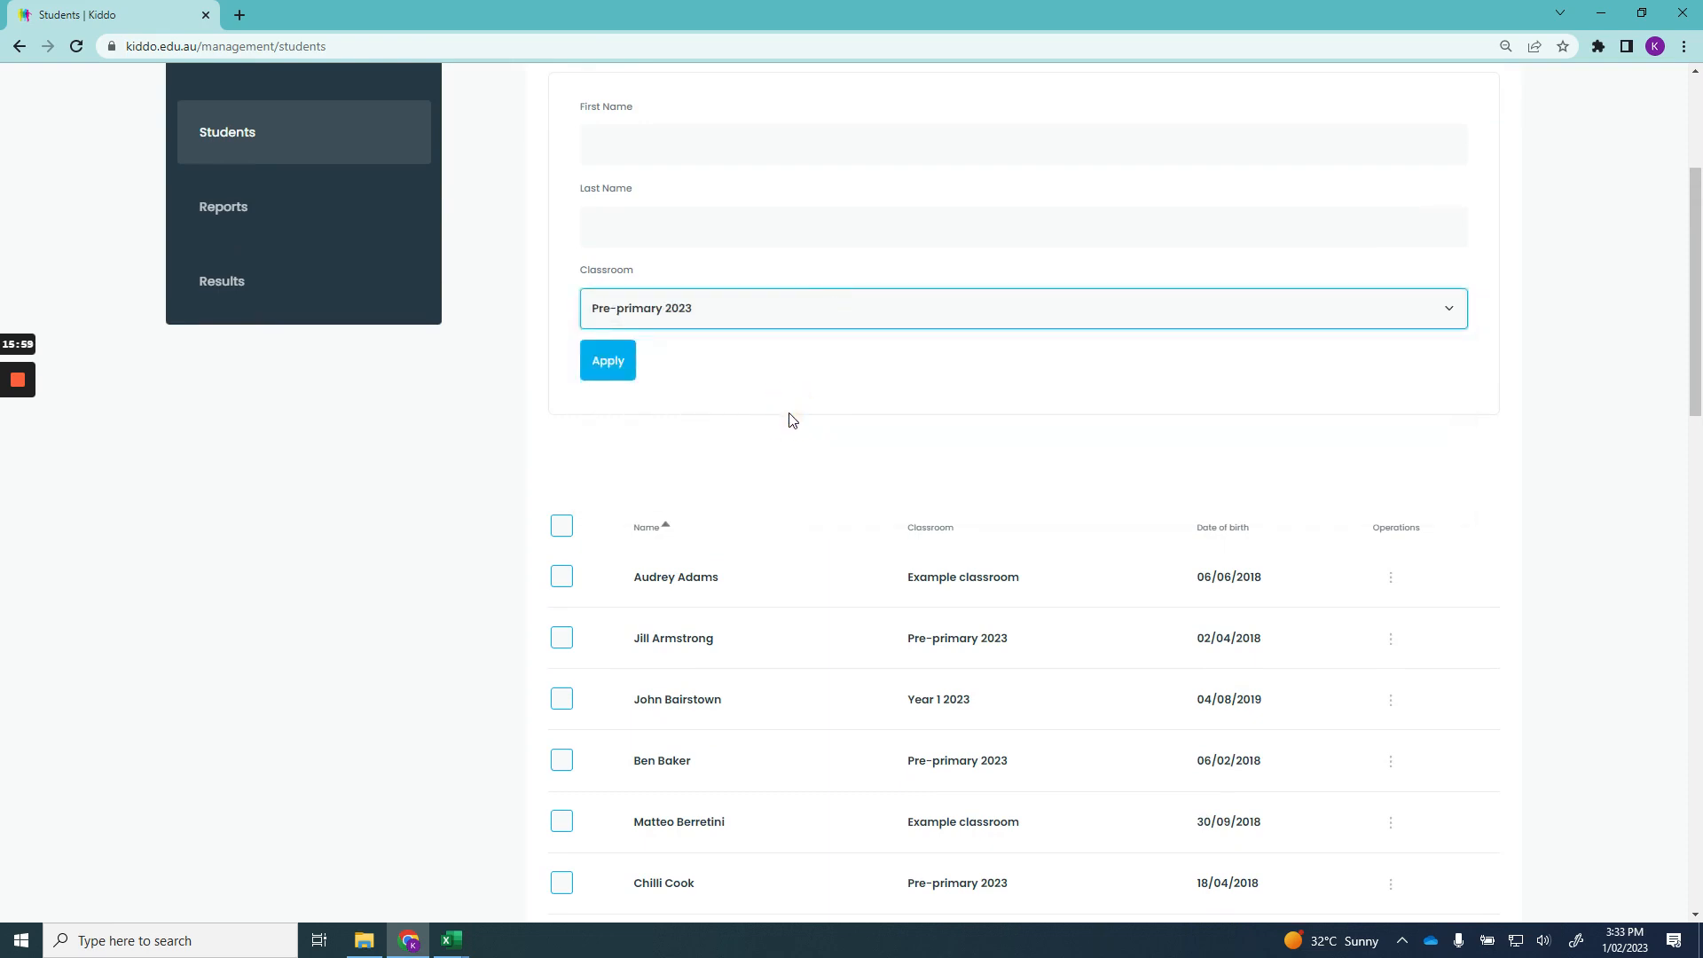
left_click(609, 361)
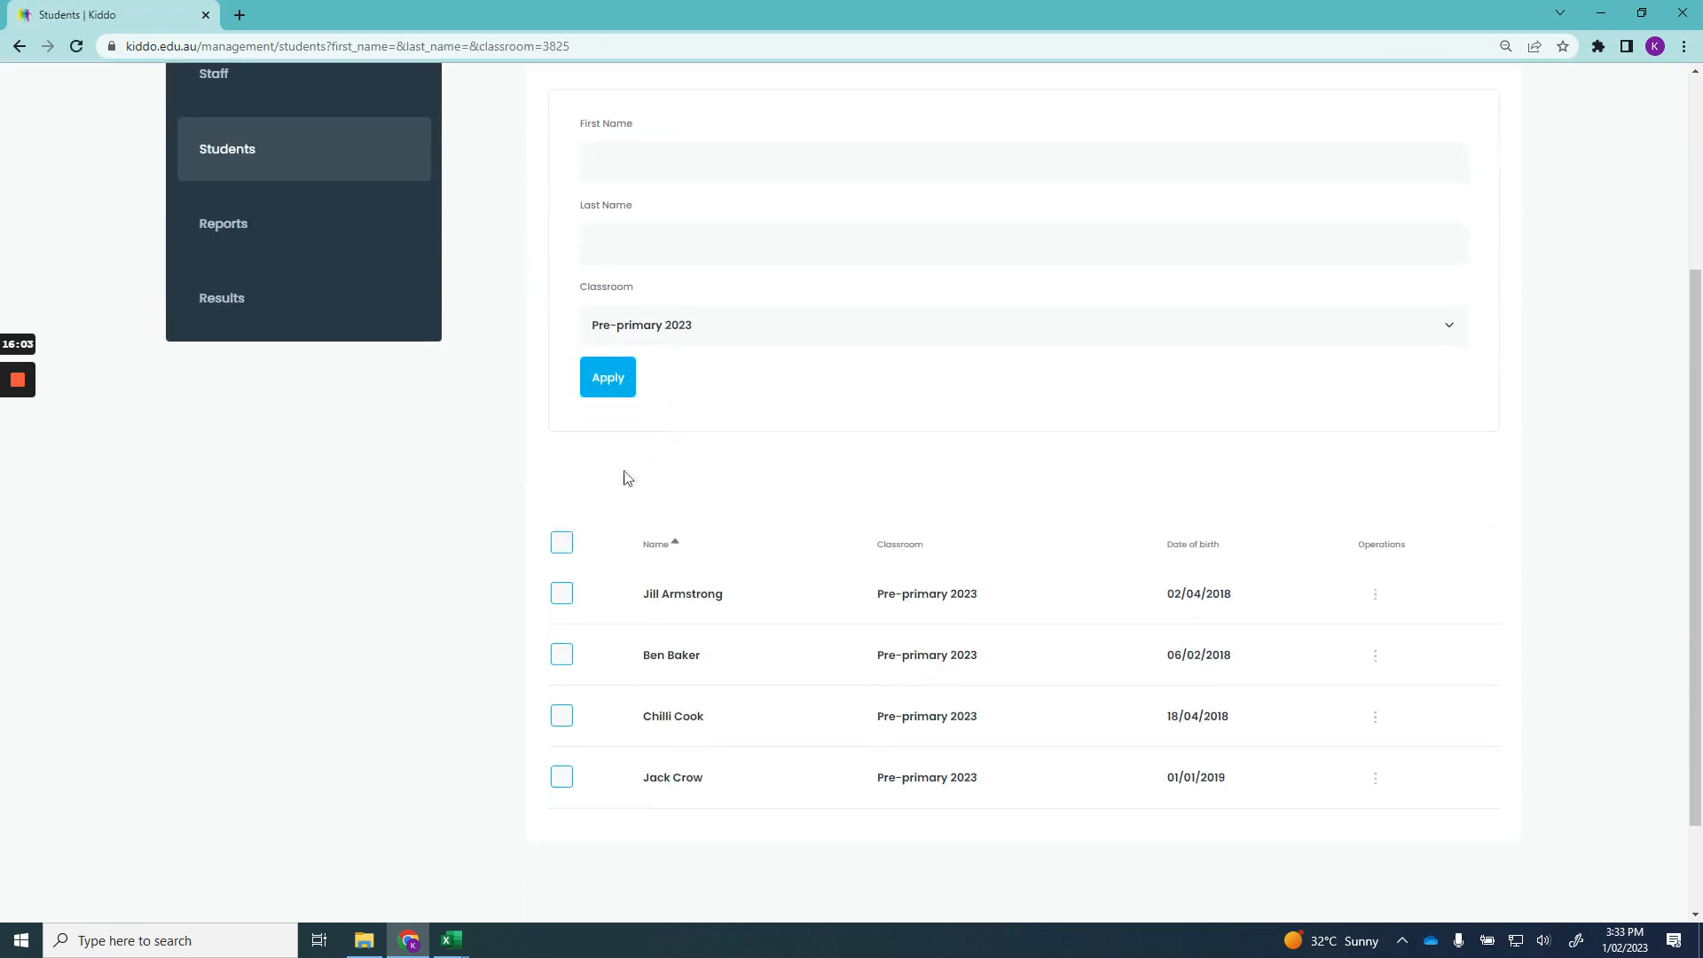
- Select the first, third and fourth Pre-primary 2023 students and start changing their classroom
left_click(560, 543)
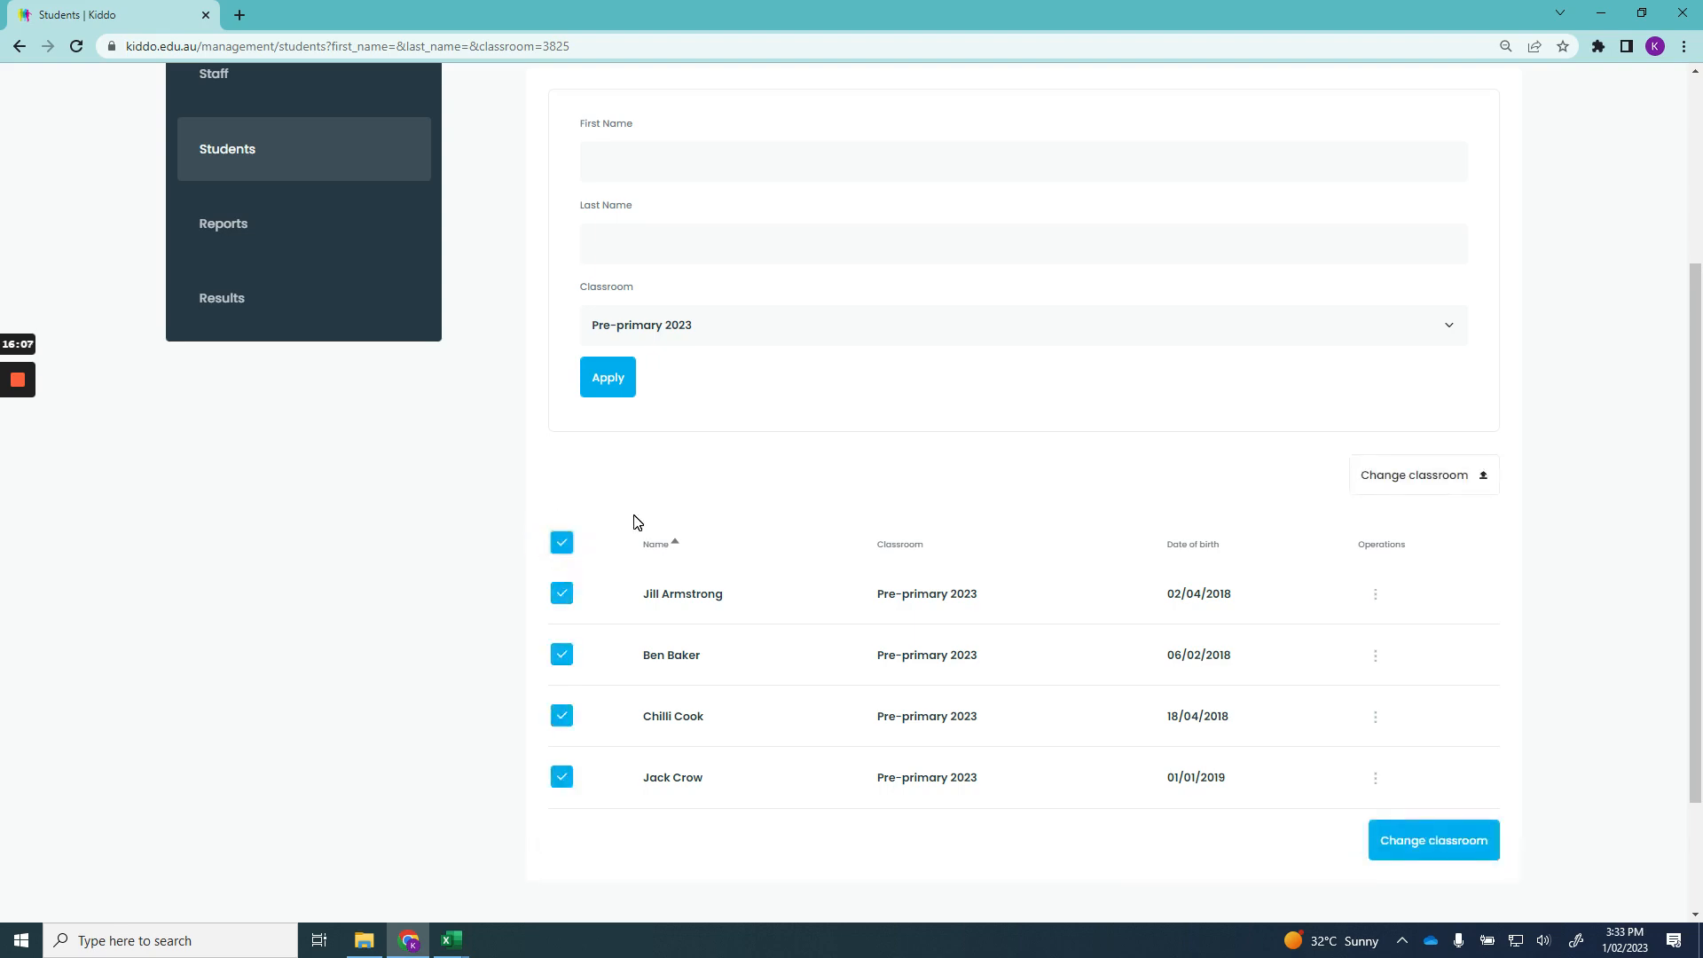
left_click(566, 543)
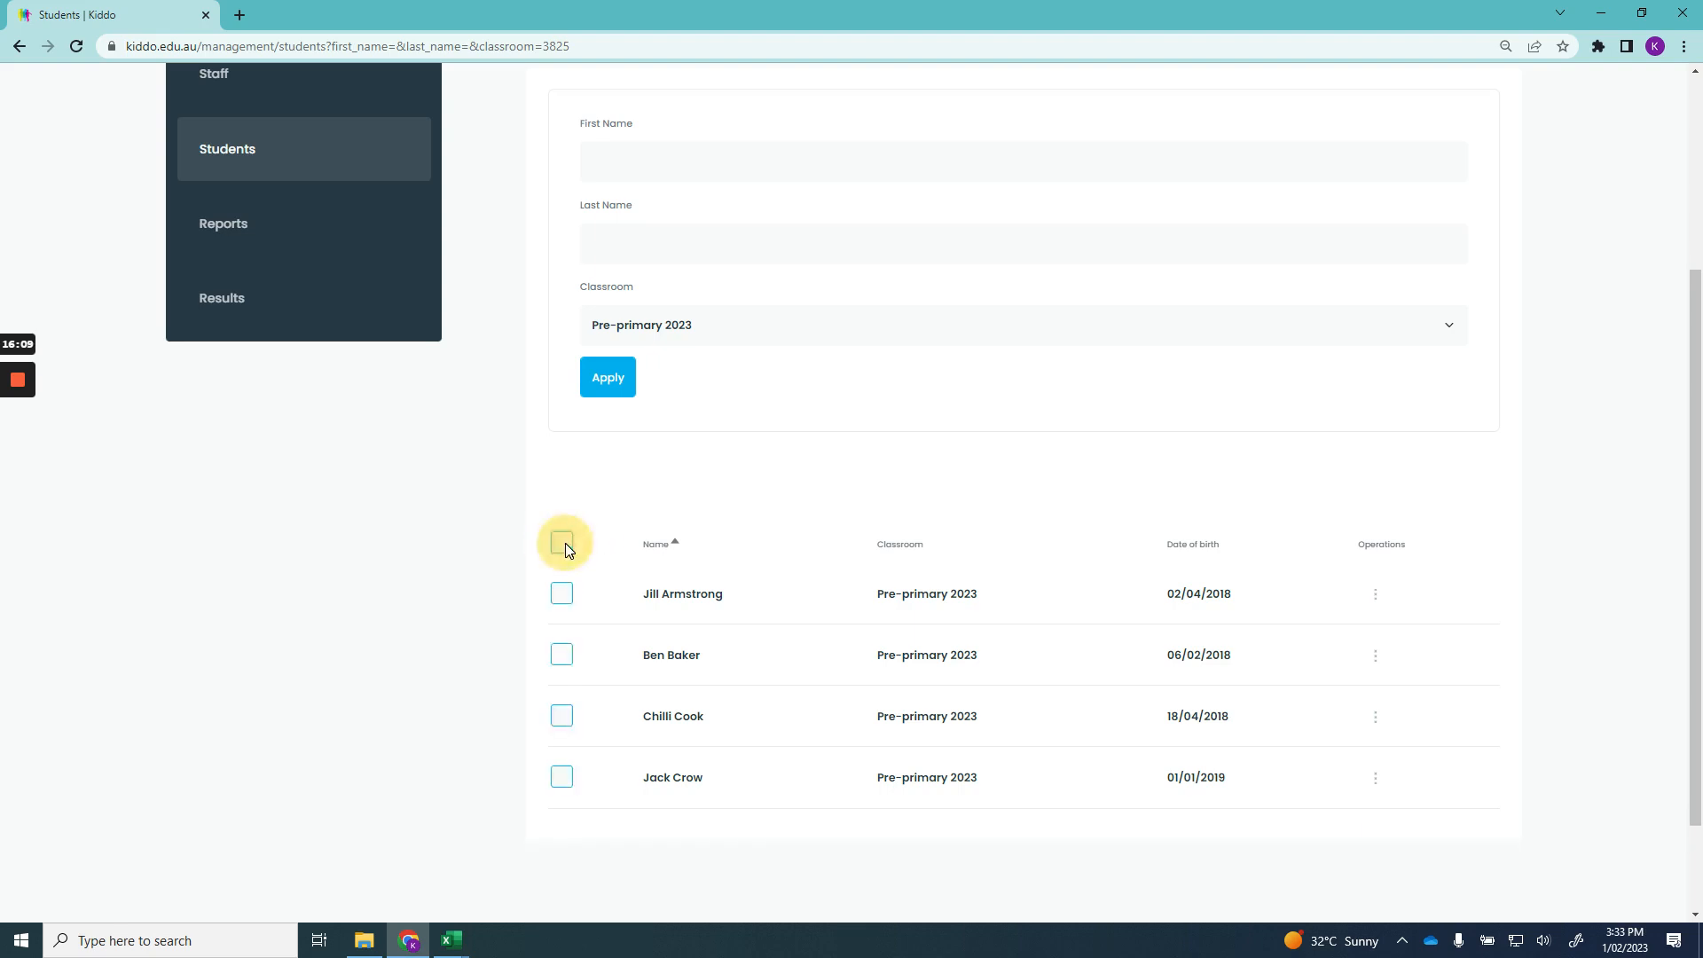
left_click(563, 595)
left_click(563, 717)
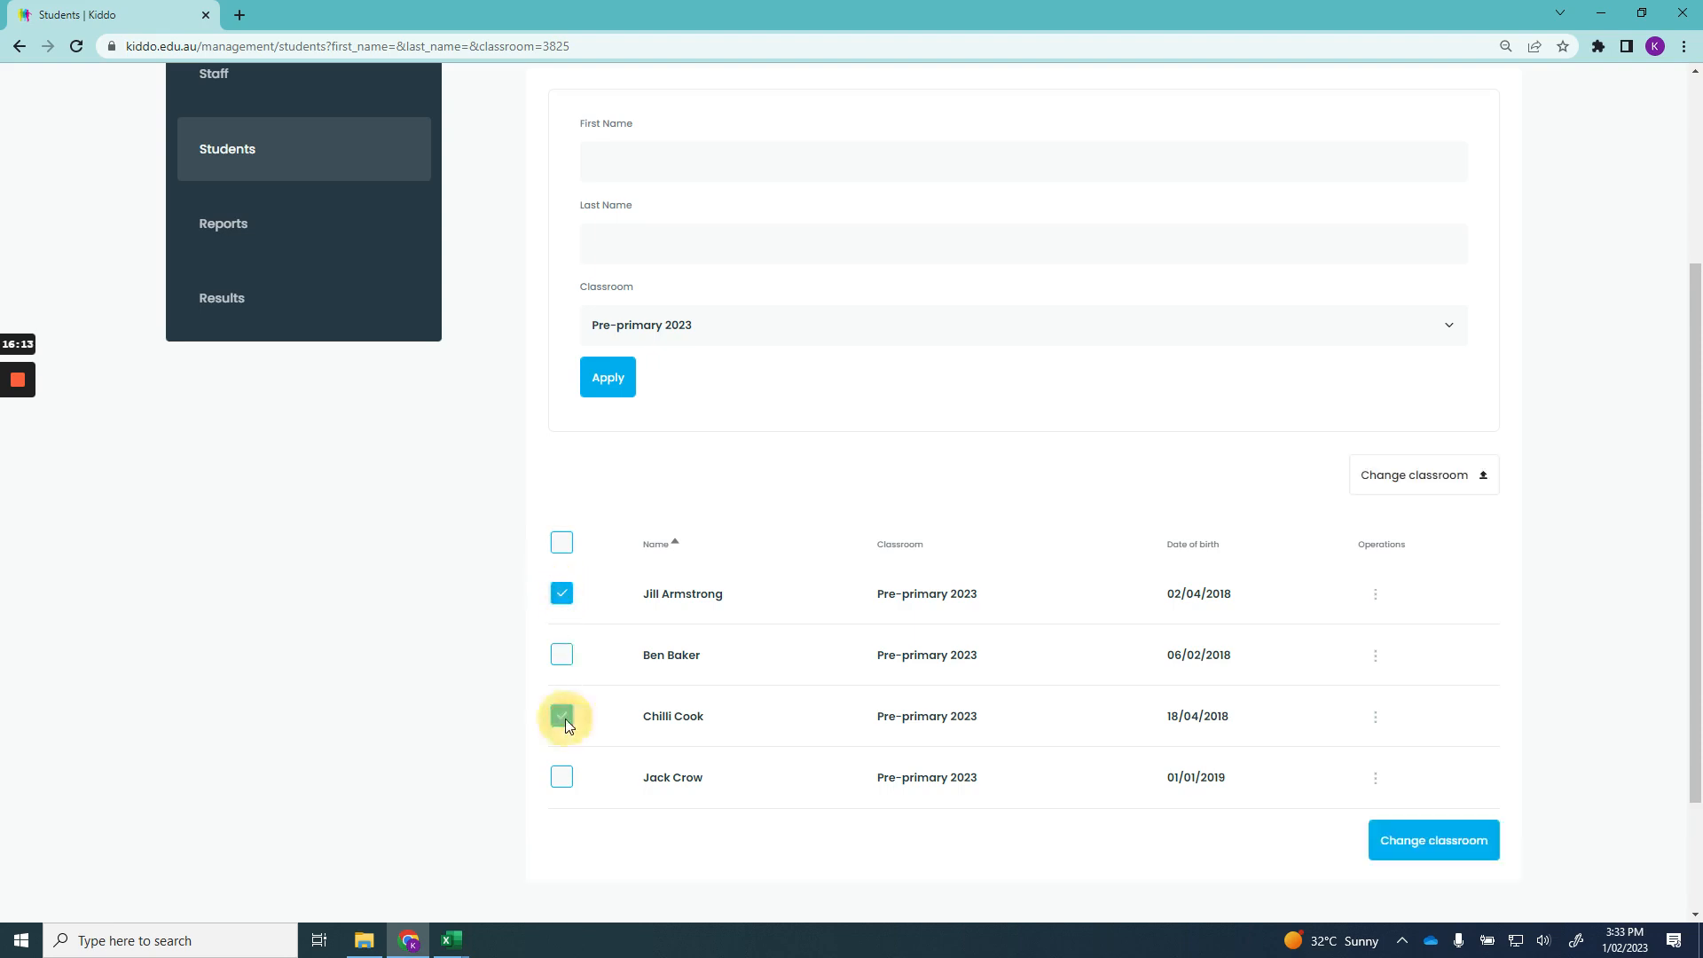
left_click(561, 780)
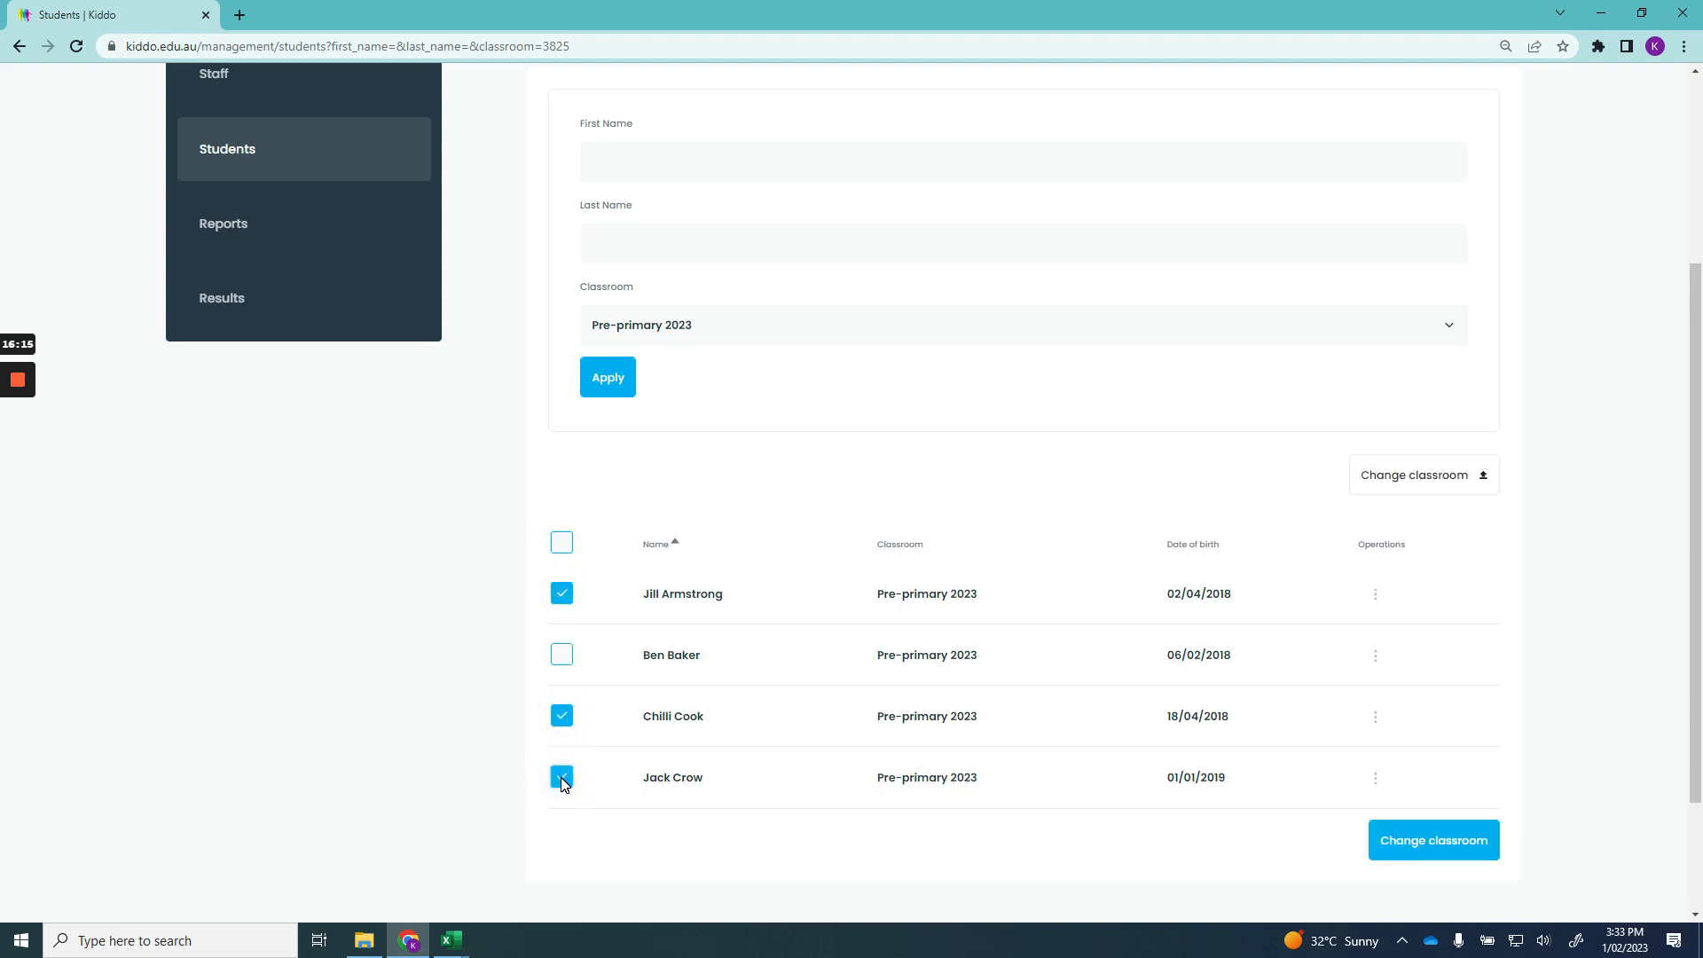
left_click(1404, 491)
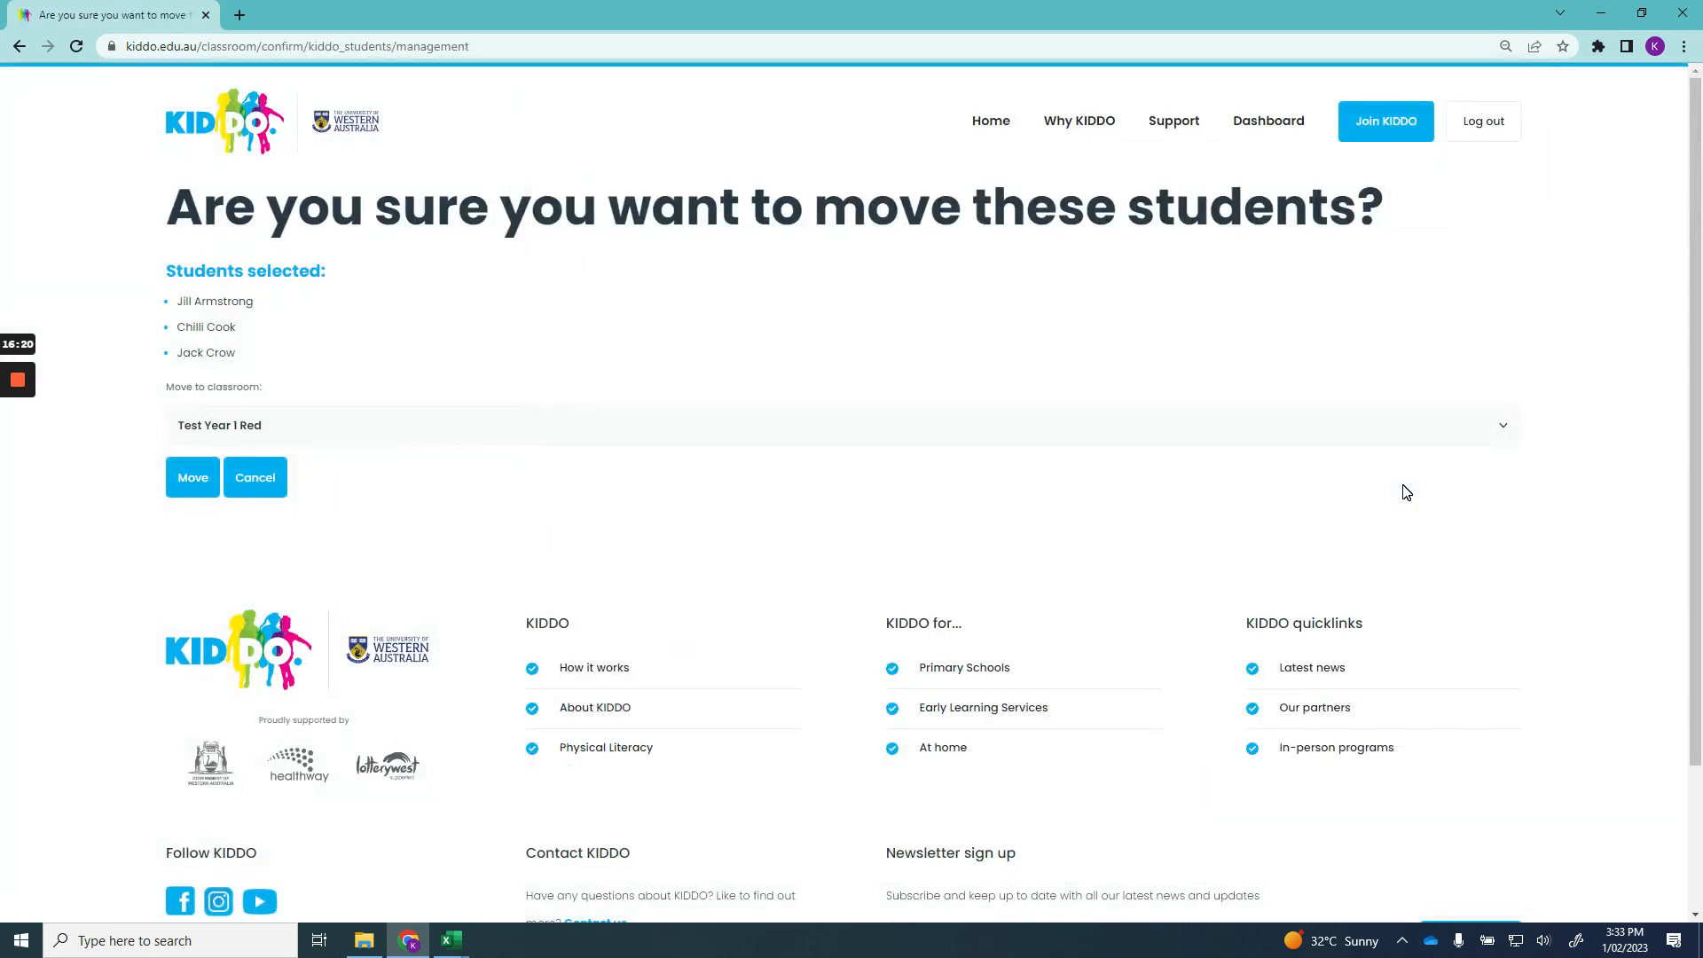
- Set the destination classroom to Year 1 2023 and move the three selected students
left_click(387, 432)
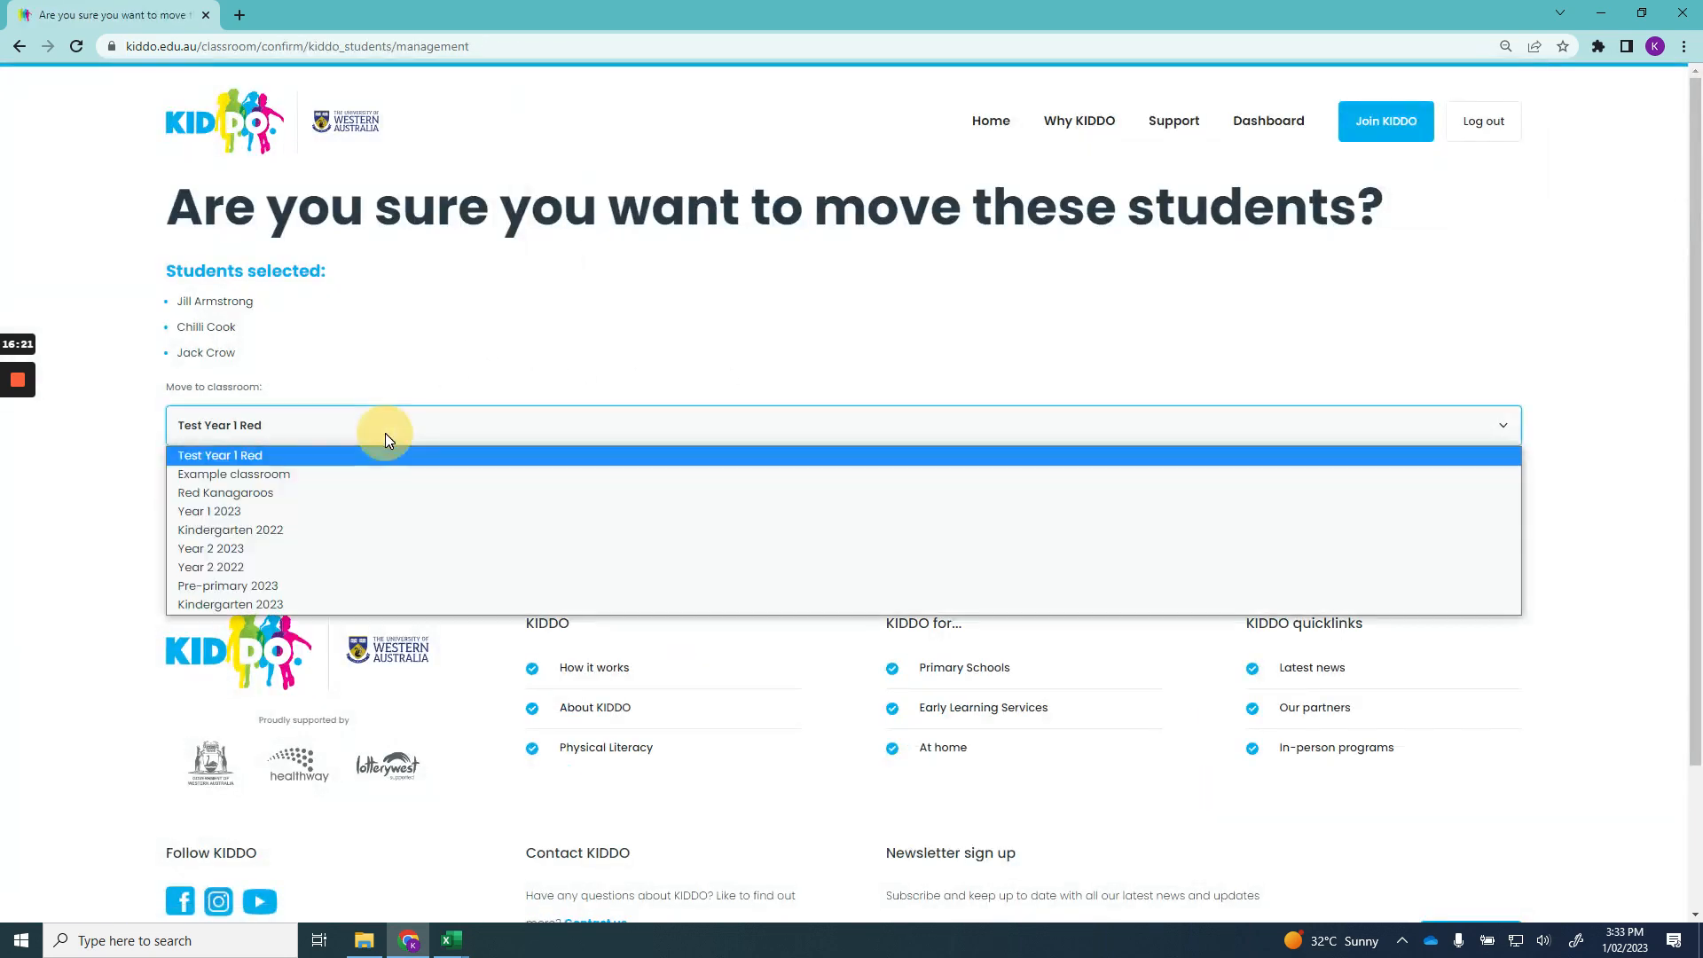
left_click(364, 510)
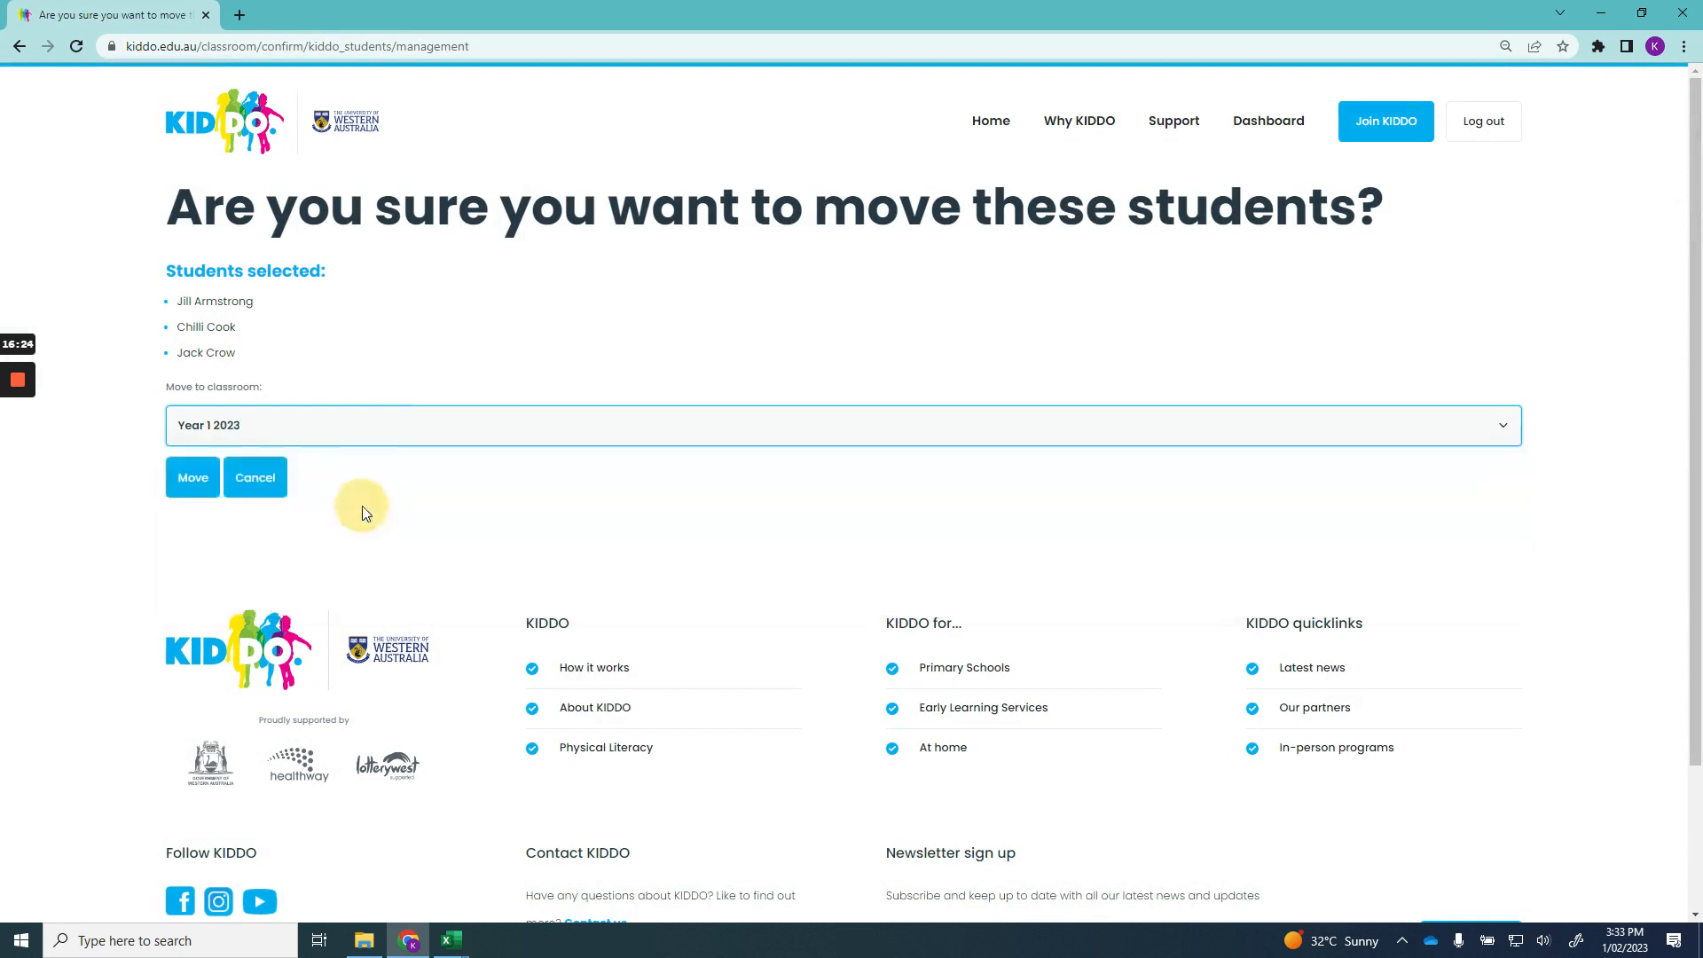
left_click(184, 480)
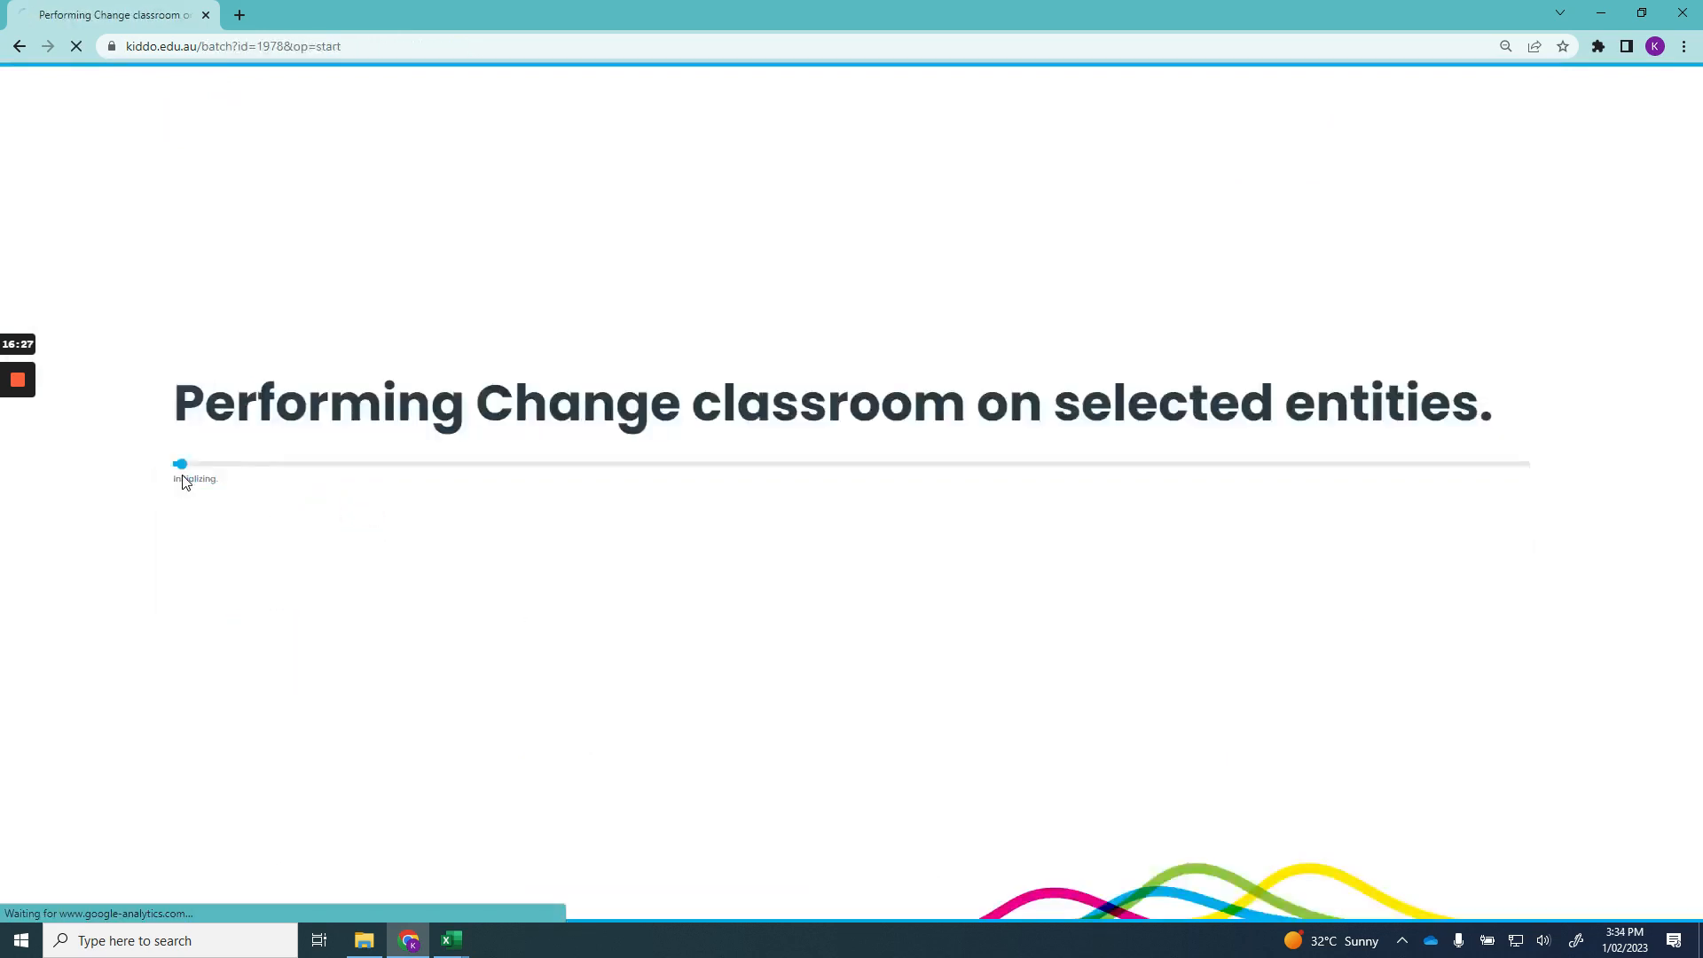